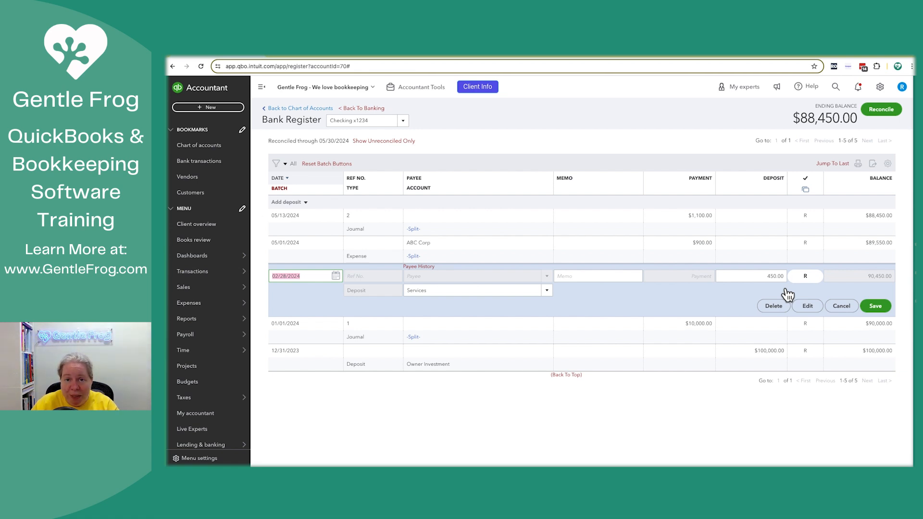
# - Delete the reconciled 02/28/2024 deposit of 450.00 from the Checking x1234 register and accept the reconciliation warning
pyautogui.click(776, 307)
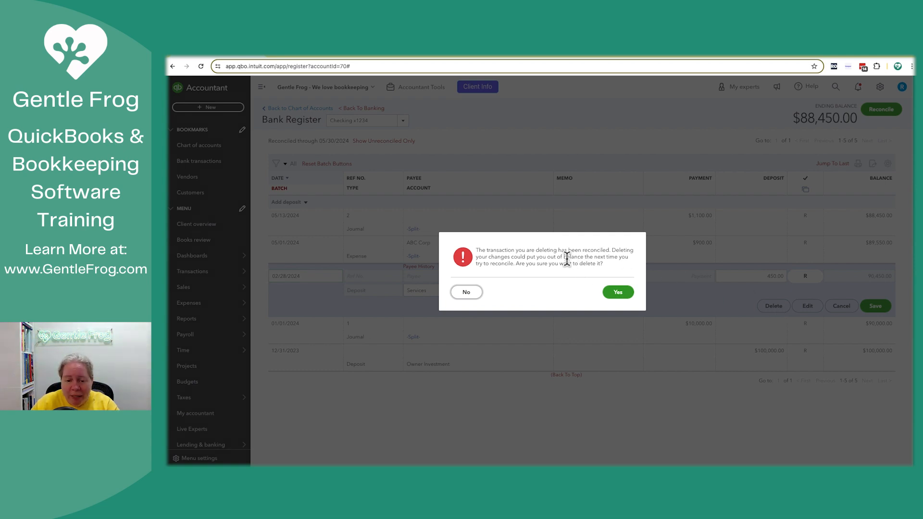
pyautogui.click(621, 295)
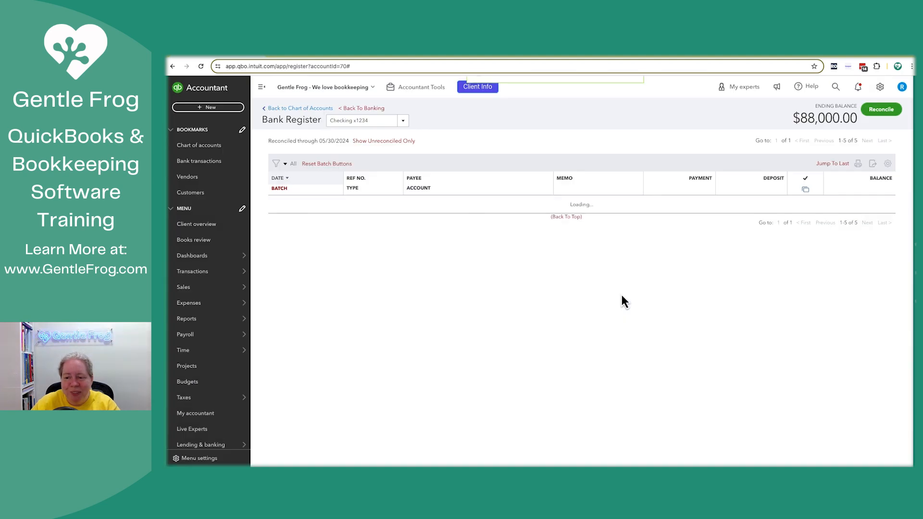
# - Start reconciling Checking x1234, open the discrepancy report for the beginning balance, and view the deleted deposit's history
pyautogui.click(882, 111)
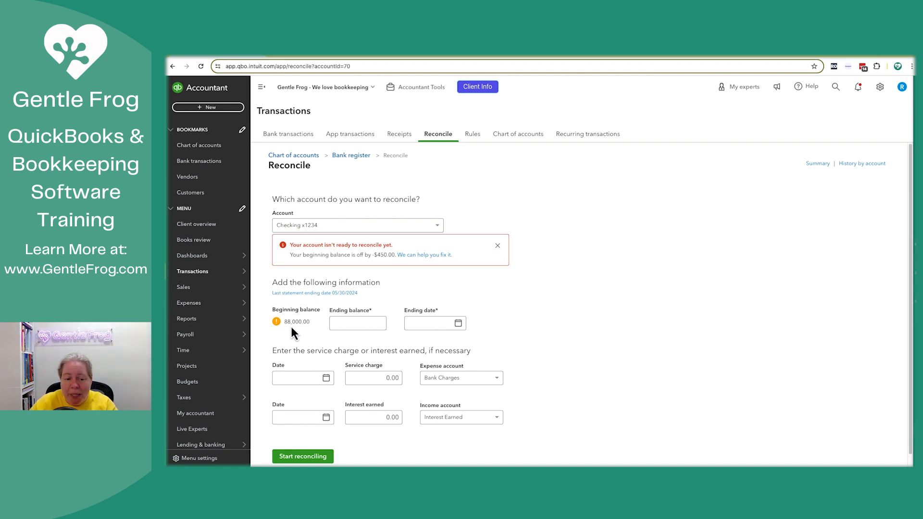
pyautogui.click(425, 255)
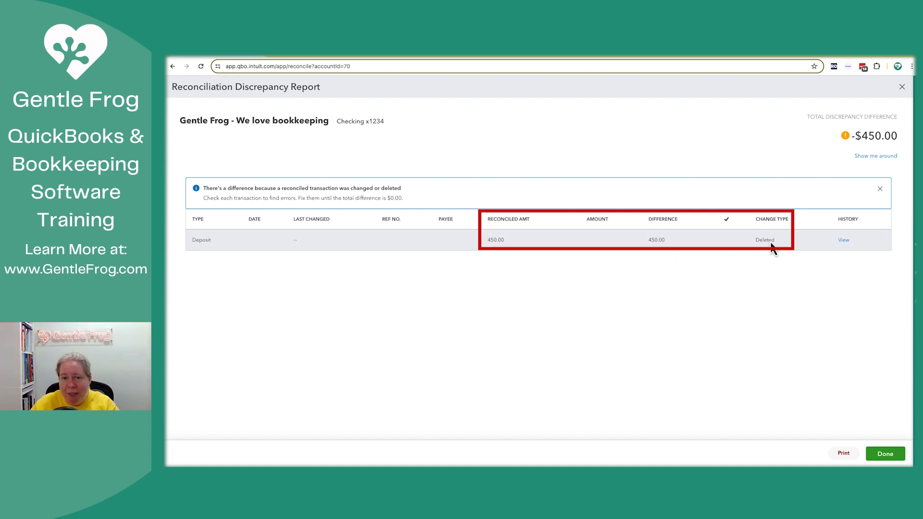
pyautogui.click(845, 240)
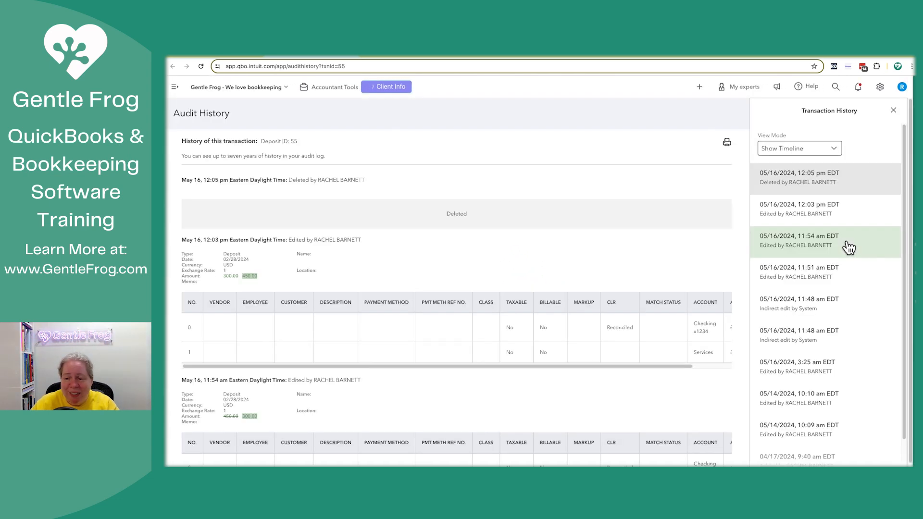
# - Examine the deposit's original Apr 17 entry in the audit history for its date, accounts and split amounts, checking against the discrepancy report
pyautogui.scroll(-2, 848, 266)
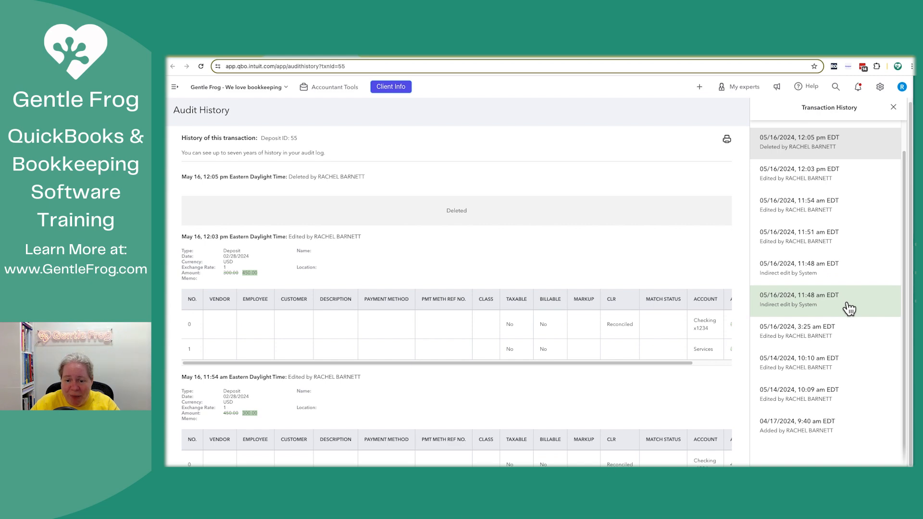
pyautogui.scroll(-15, 612, 263)
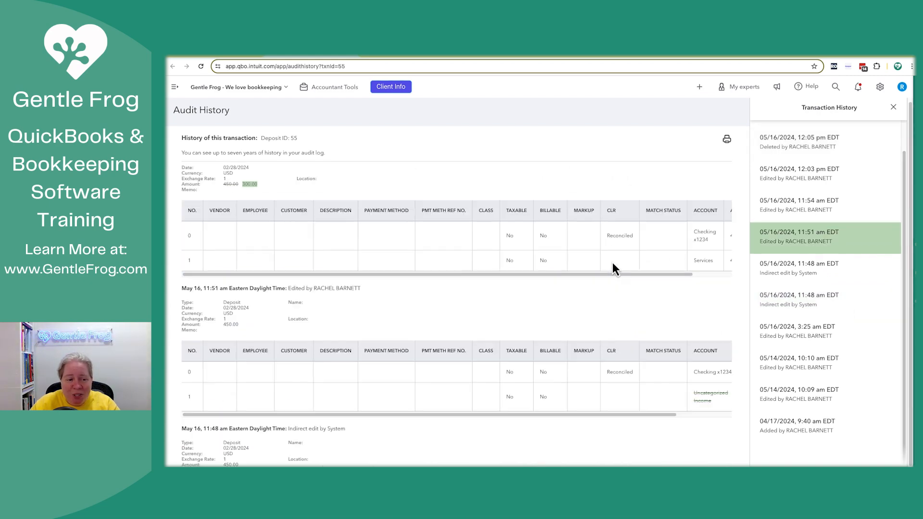
pyautogui.scroll(-10, 612, 261)
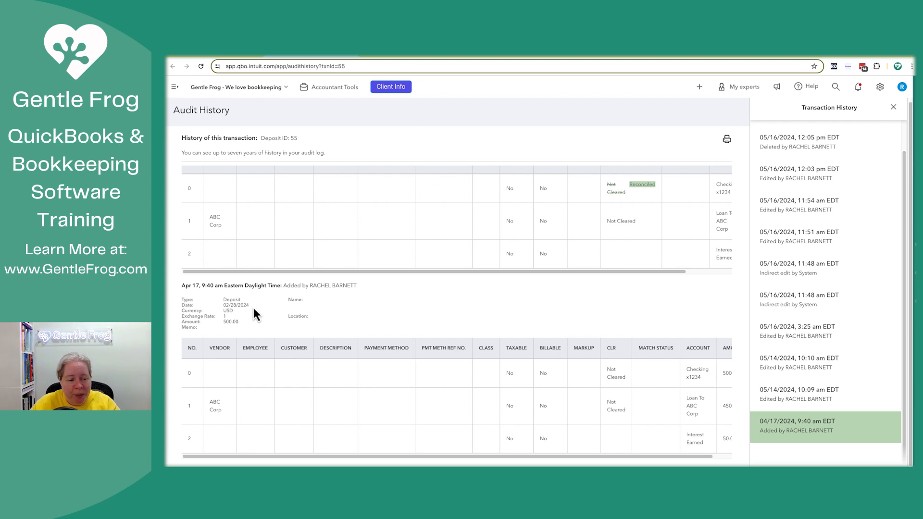
pyautogui.moveTo(253, 308); pyautogui.dragTo(230, 310)
pyautogui.click(259, 330)
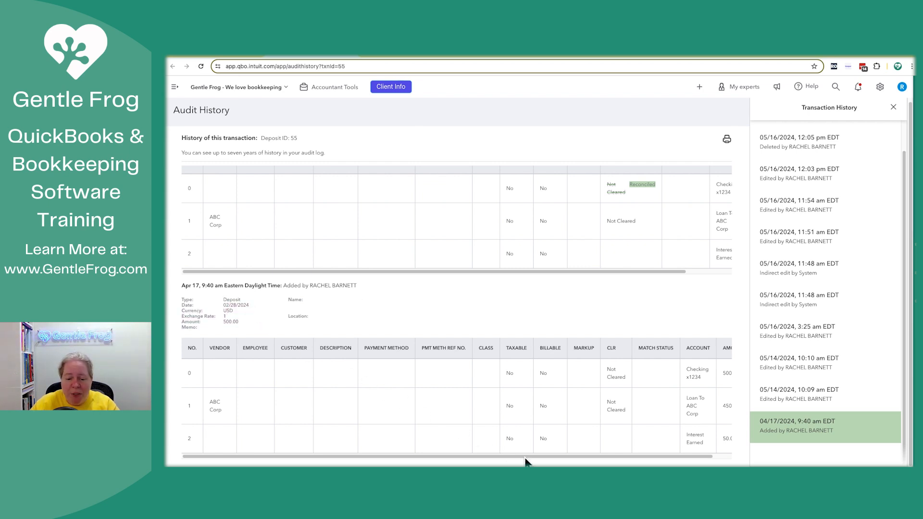
pyautogui.moveTo(524, 456); pyautogui.dragTo(635, 462)
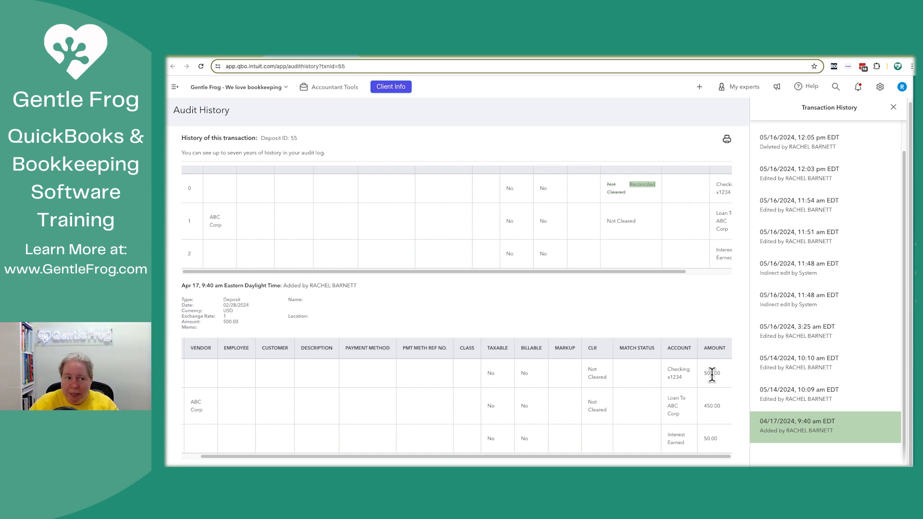
pyautogui.click(215, 54)
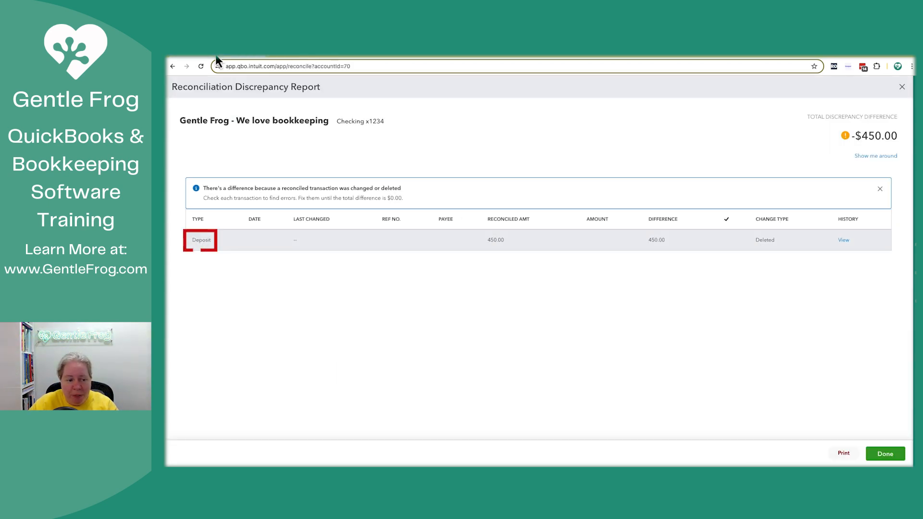
pyautogui.click(301, 57)
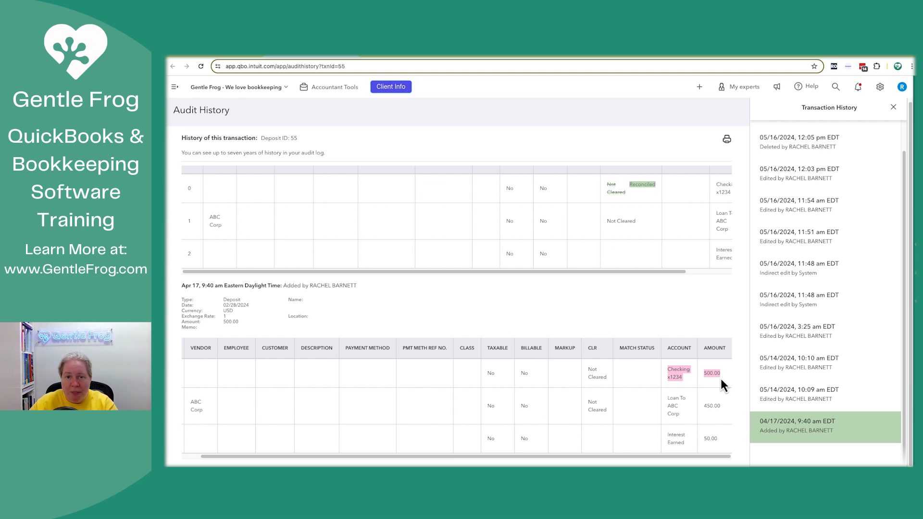
pyautogui.moveTo(667, 398); pyautogui.dragTo(717, 445)
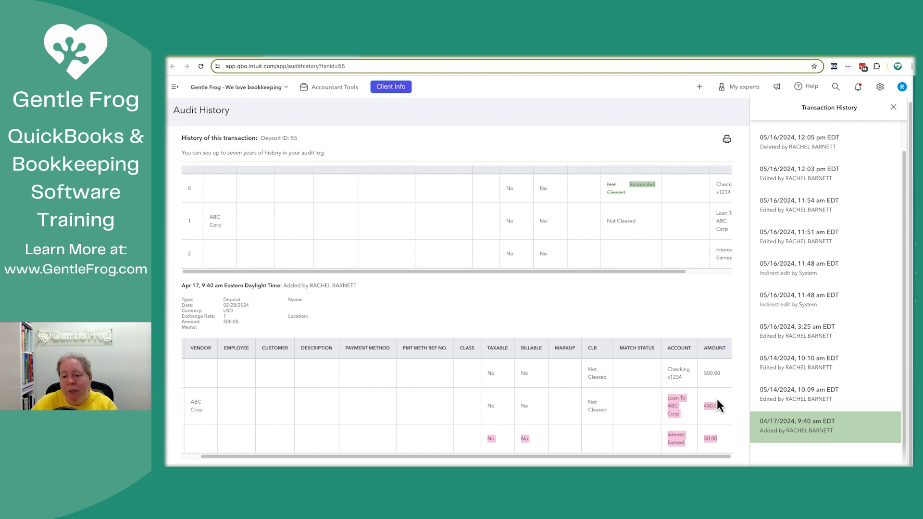
pyautogui.click(699, 323)
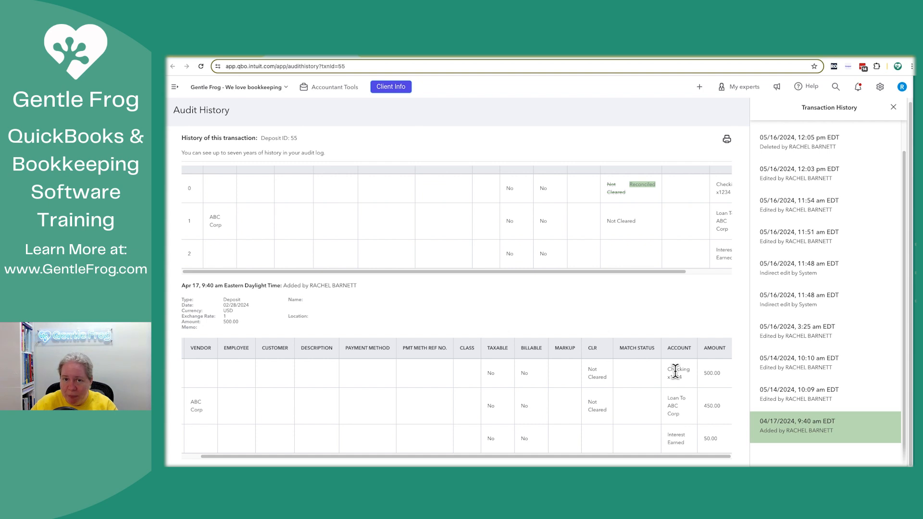
# - Review the successive edits to the deposit, closing the Transaction History pane to see the full account and amount columns
pyautogui.scroll(5, 676, 378)
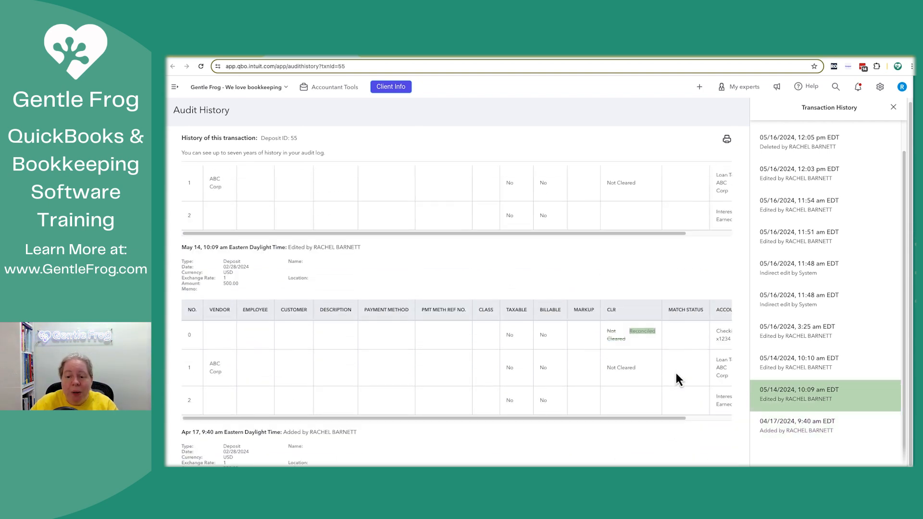
pyautogui.scroll(4, 677, 377)
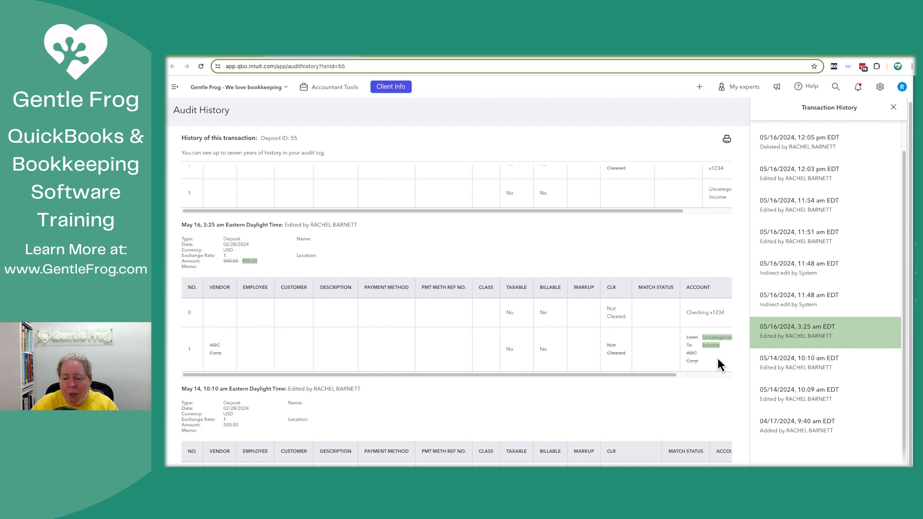
pyautogui.scroll(3, 718, 360)
pyautogui.scroll(6, 717, 359)
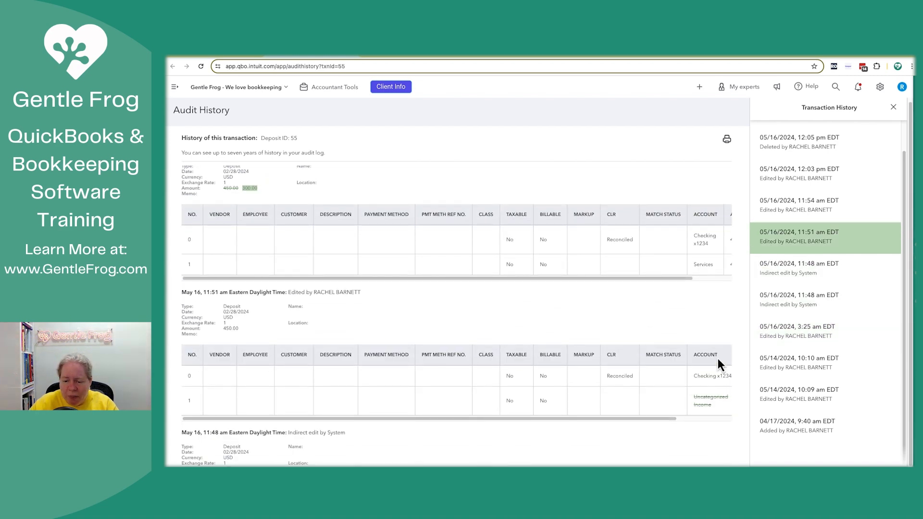
pyautogui.moveTo(674, 419); pyautogui.dragTo(717, 420)
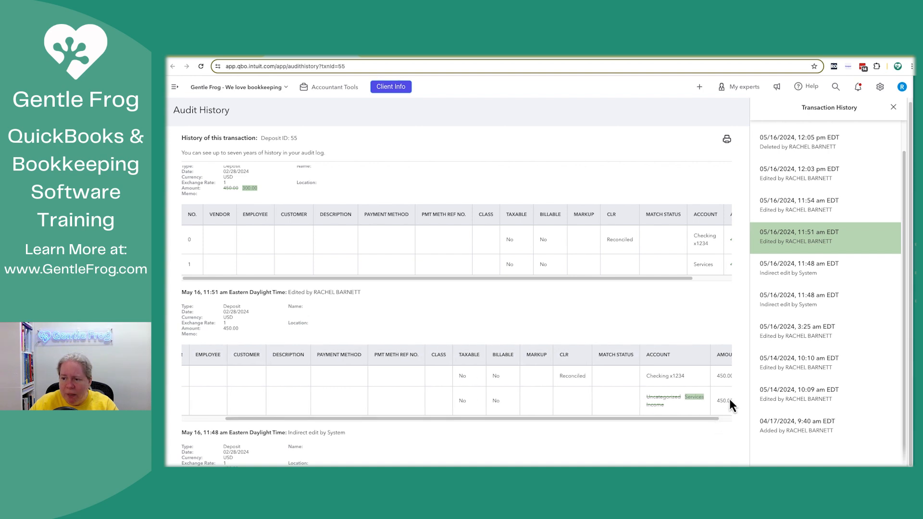
pyautogui.click(893, 107)
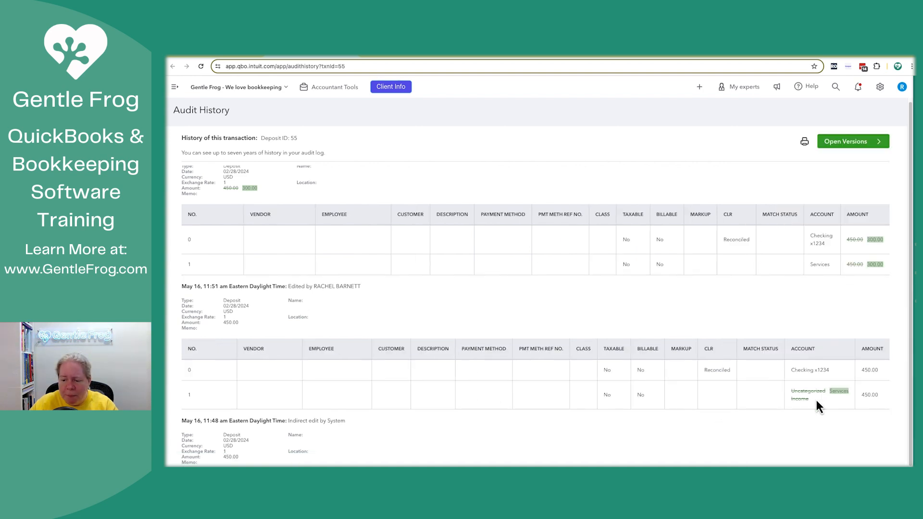
pyautogui.scroll(4, 816, 401)
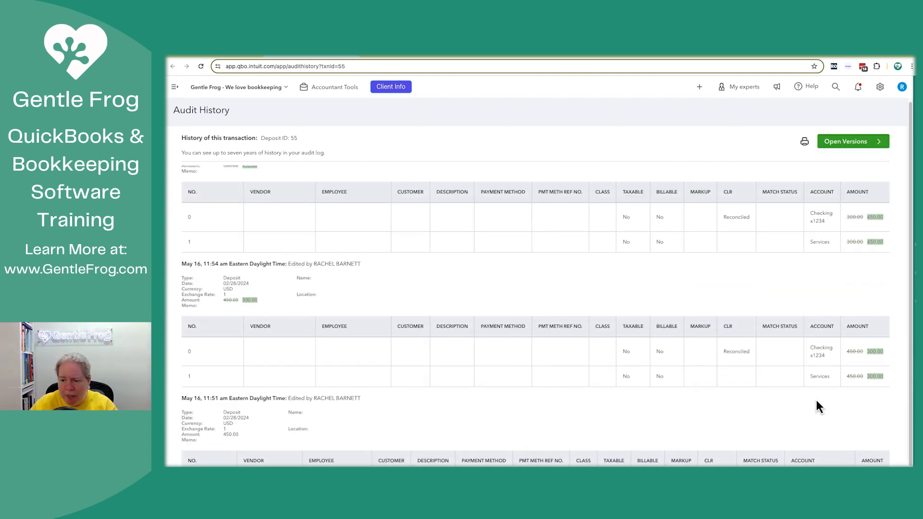
pyautogui.scroll(-5, 819, 406)
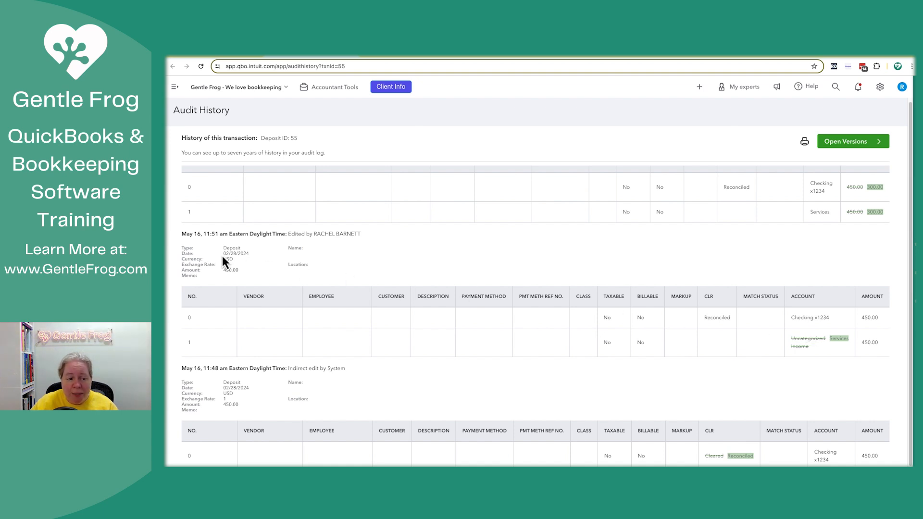
# - Check the deposit date in the May 16, 11:51 am edit and the header details of the original Apr 17 entry
pyautogui.moveTo(222, 256); pyautogui.dragTo(264, 264)
pyautogui.click(251, 259)
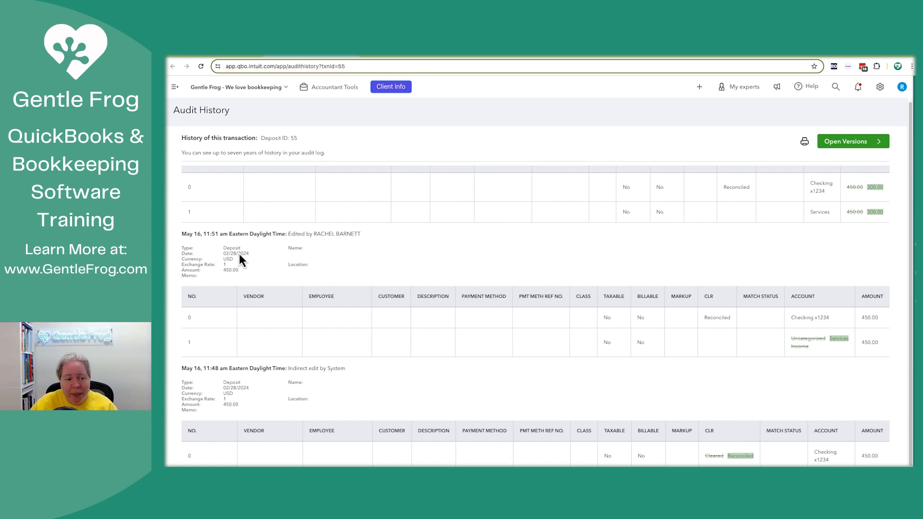
pyautogui.moveTo(223, 254); pyautogui.dragTo(257, 255)
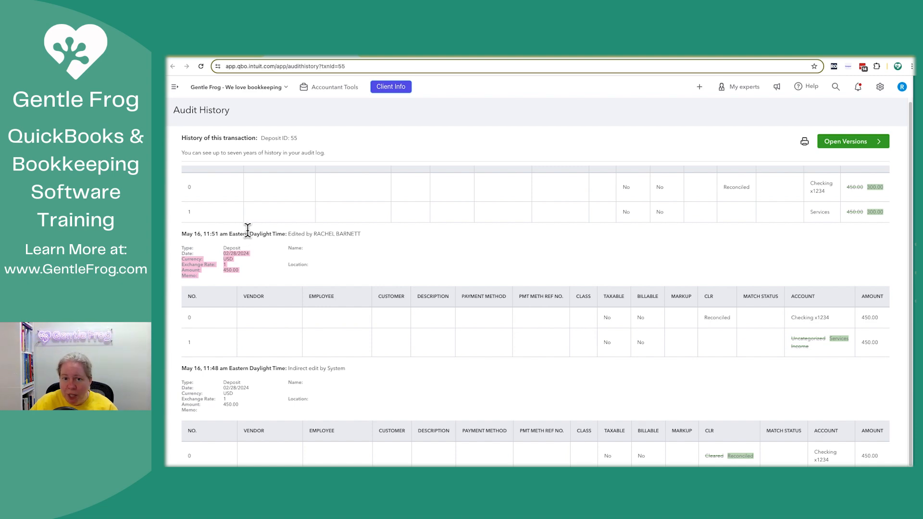
pyautogui.scroll(-5, 344, 338)
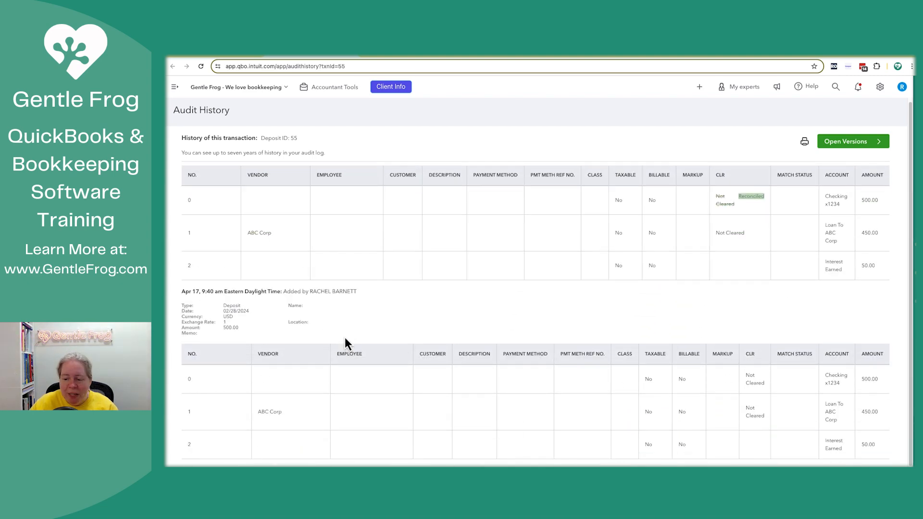
pyautogui.moveTo(181, 291); pyautogui.dragTo(244, 321)
pyautogui.click(267, 318)
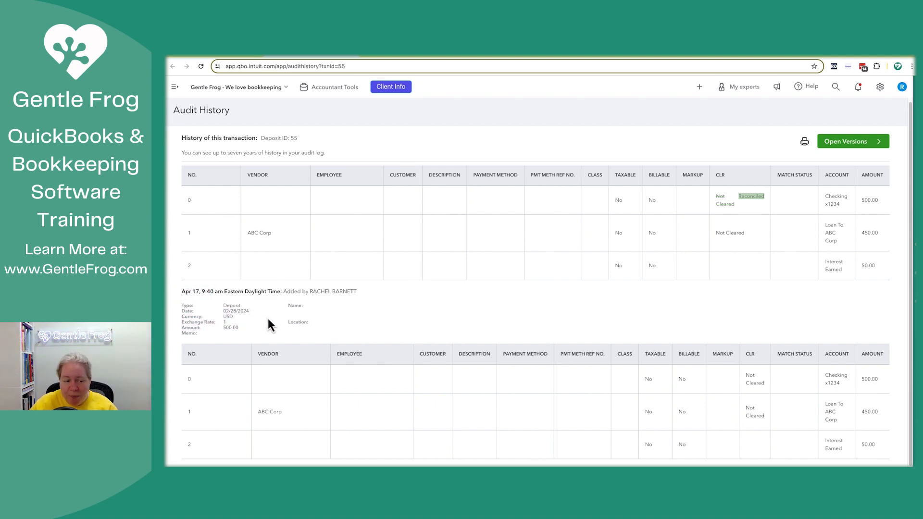
# - Examine the May 16, 11:51 am edit for the category, amount, bank account and date needed to re-create the deposit
pyautogui.scroll(5, 267, 319)
pyautogui.scroll(5, 267, 318)
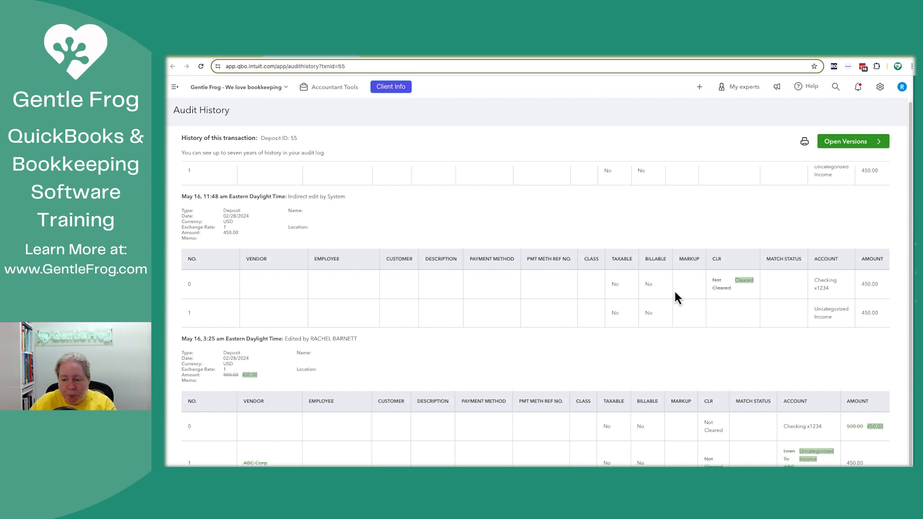
pyautogui.scroll(5, 674, 290)
pyautogui.scroll(3, 675, 294)
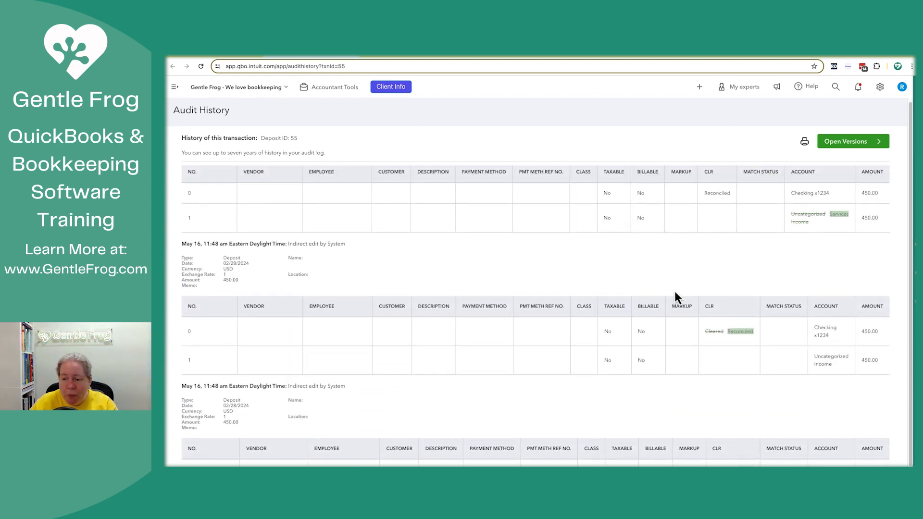
pyautogui.doubleClick(839, 234)
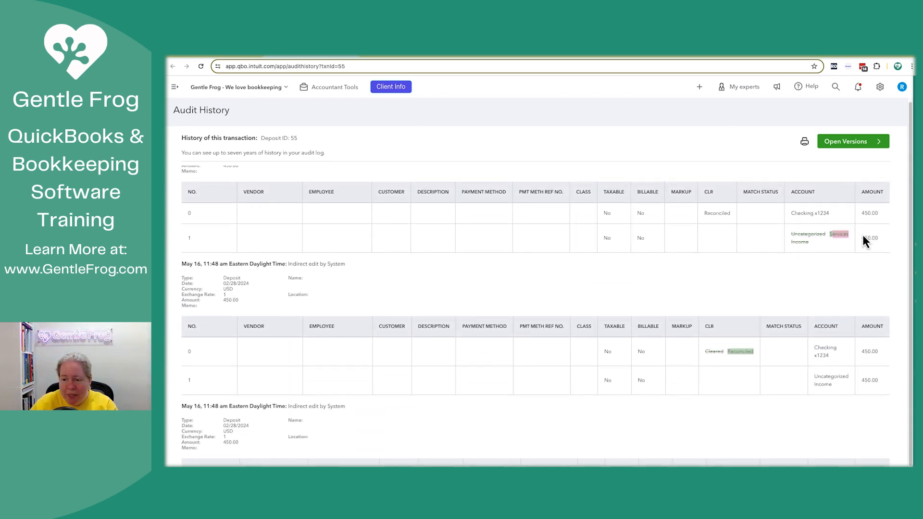
pyautogui.moveTo(863, 236); pyautogui.dragTo(881, 241)
pyautogui.click(819, 216)
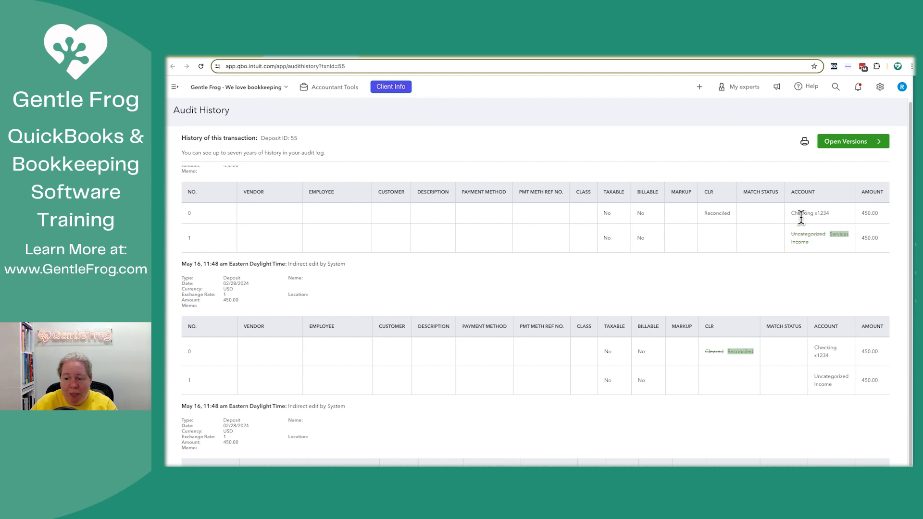
pyautogui.scroll(2, 792, 219)
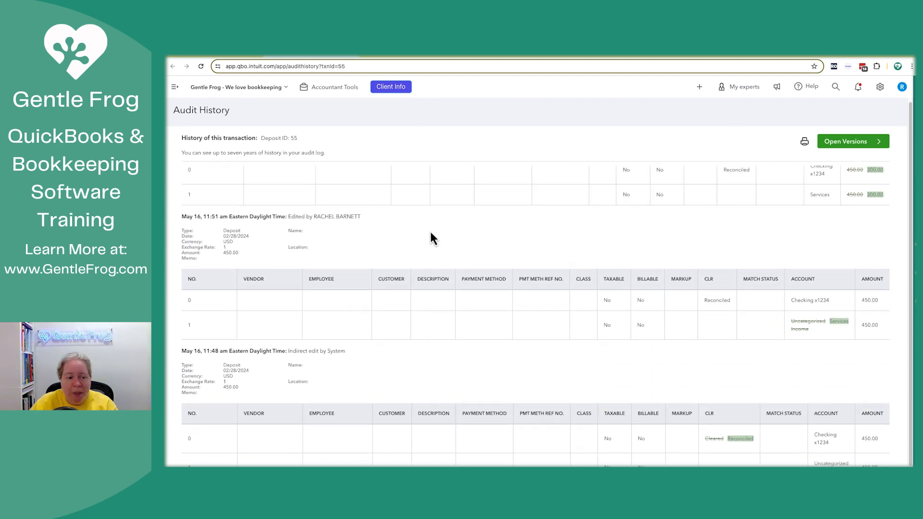
pyautogui.moveTo(249, 236); pyautogui.dragTo(221, 237)
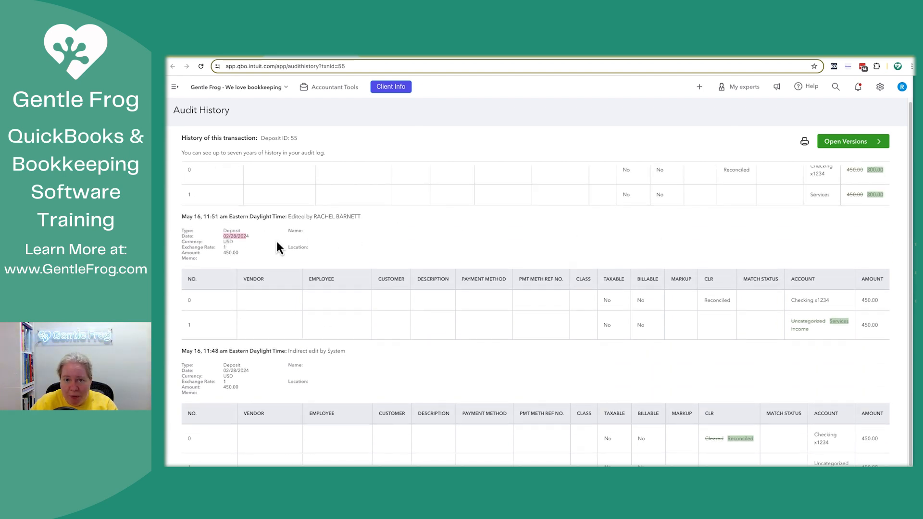
pyautogui.click(804, 253)
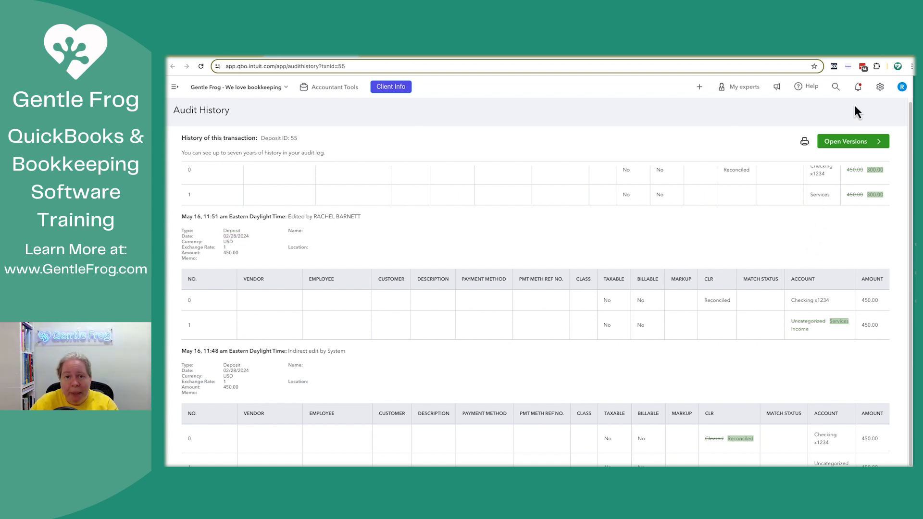
# - Open the QuickBooks feedback form and close it without submitting anything
pyautogui.click(881, 87)
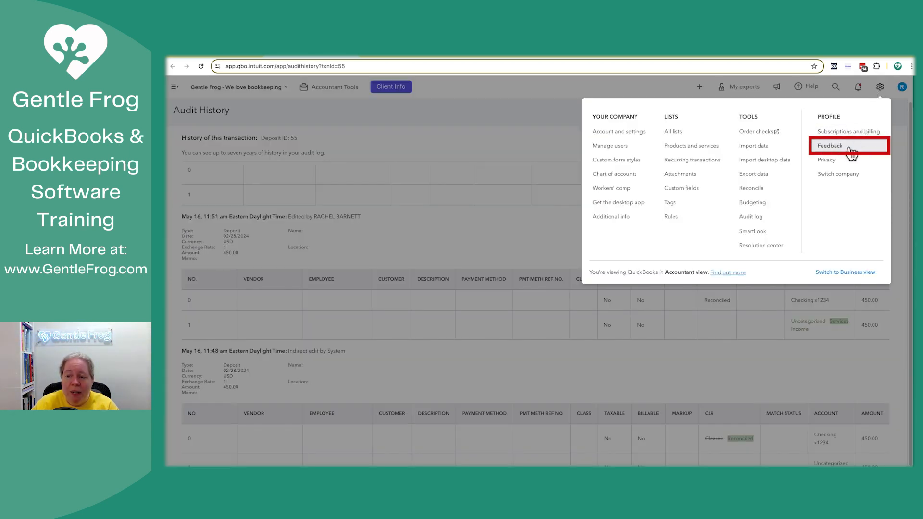
pyautogui.click(831, 146)
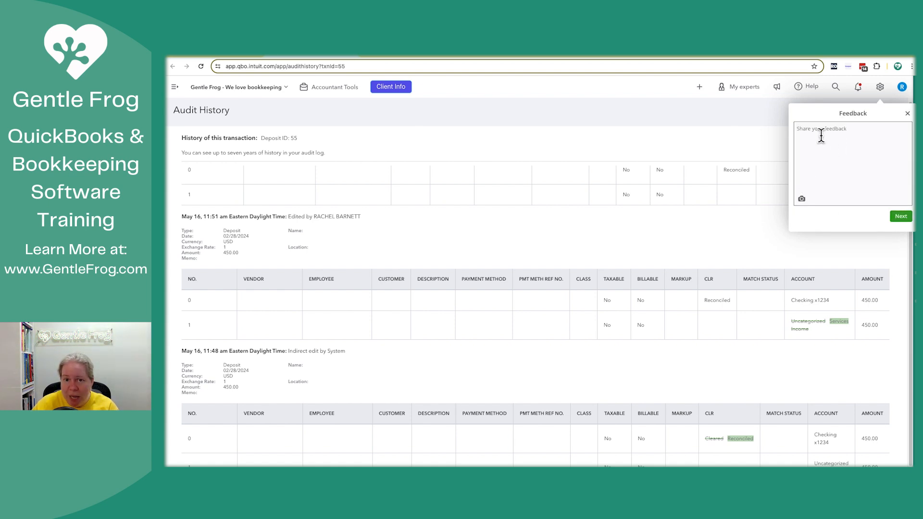
pyautogui.click(908, 114)
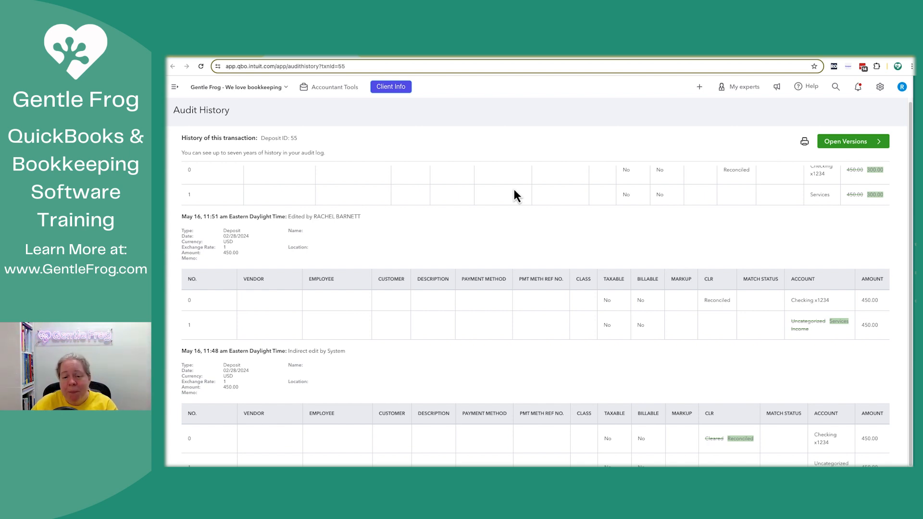
pyautogui.click(699, 89)
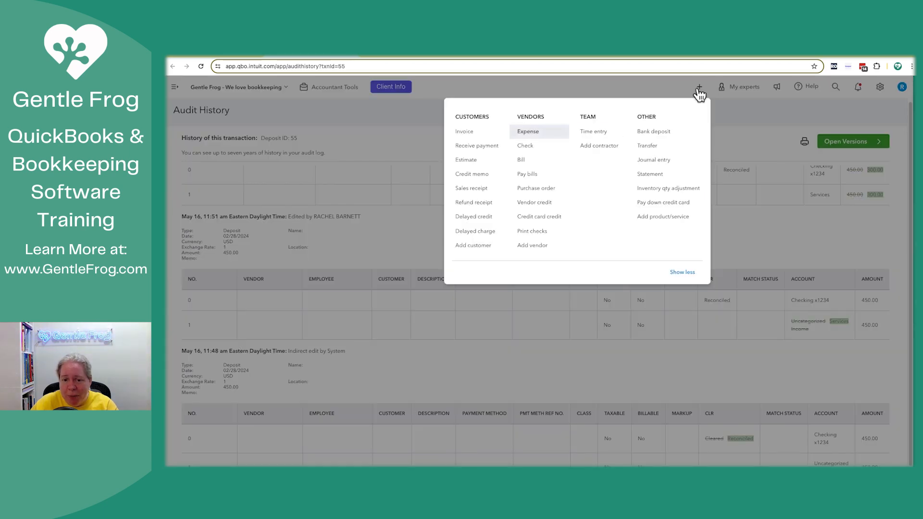
pyautogui.click(691, 86)
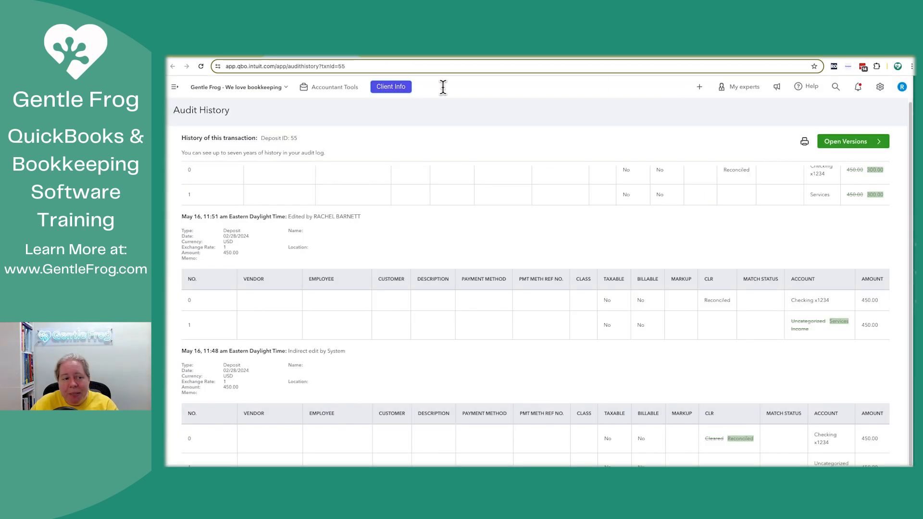
pyautogui.click(175, 88)
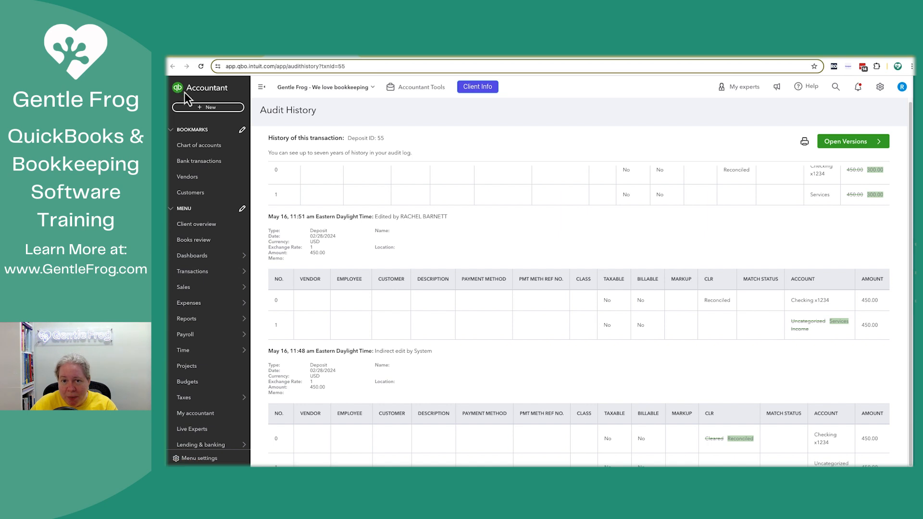
pyautogui.click(261, 87)
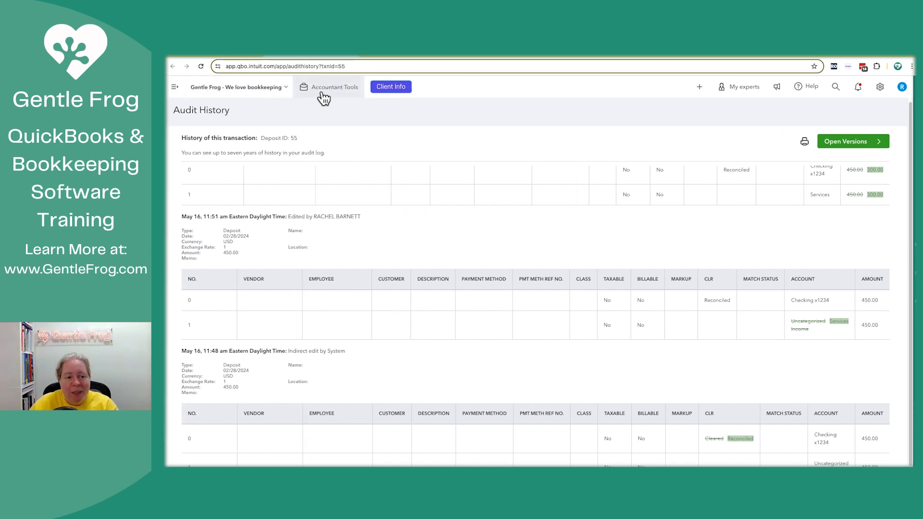
# - Start a new bank deposit into Checking x1234 and date it 02/28/2024
pyautogui.click(699, 87)
pyautogui.click(671, 132)
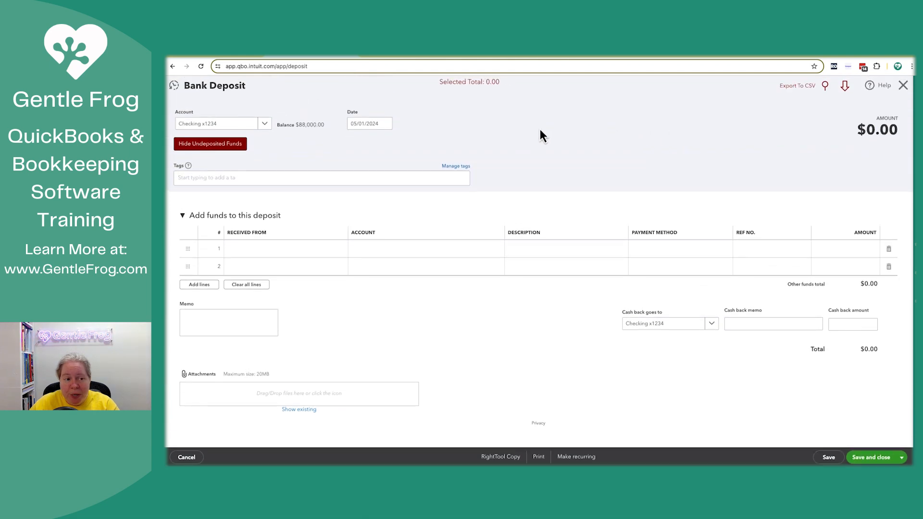
pyautogui.click(354, 123)
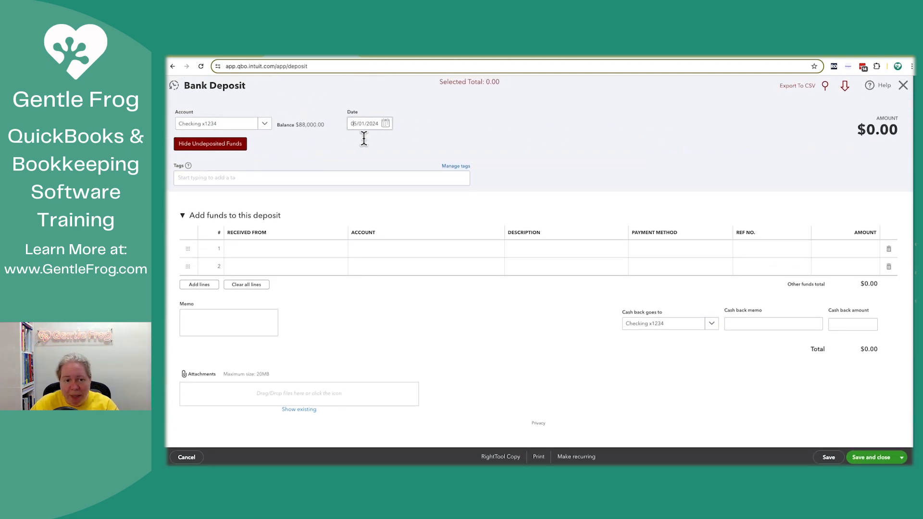
pyautogui.hotkey('ctrl', 'a')
pyautogui.write('0228')
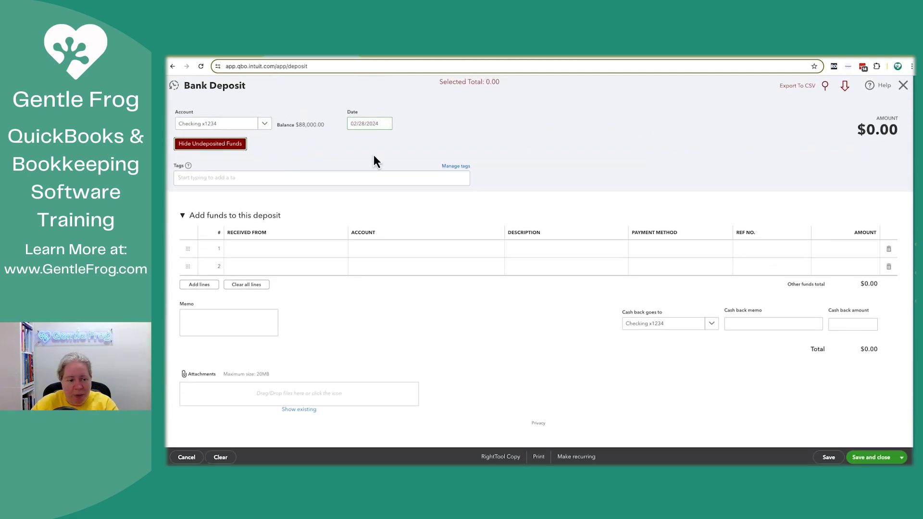
# - Add a 450.00 line with the Services account to the deposit, and save and close it
pyautogui.click(373, 251)
pyautogui.write('ser')
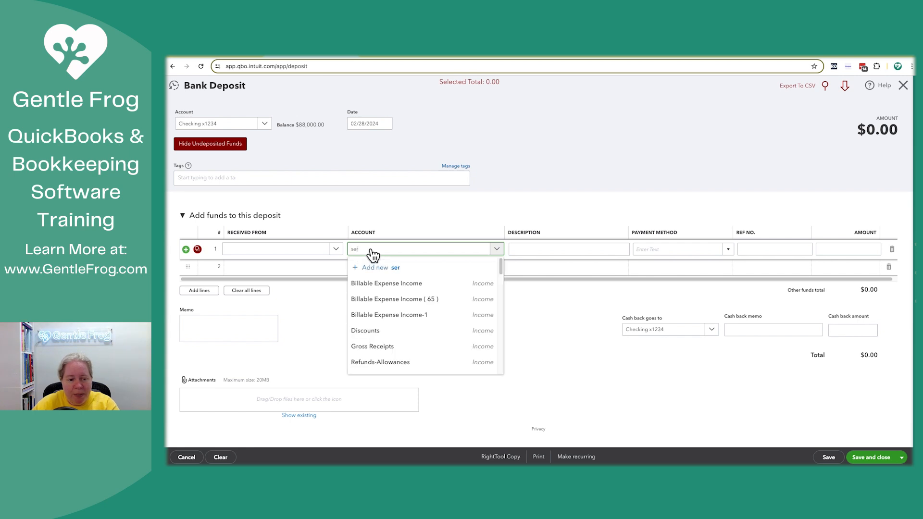
pyautogui.click(373, 285)
pyautogui.click(844, 249)
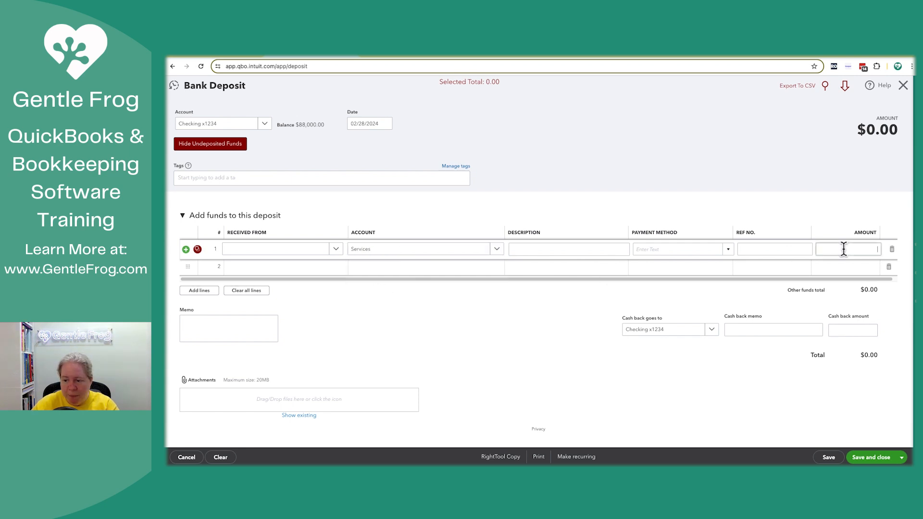
pyautogui.write('450')
pyautogui.press('Tab')
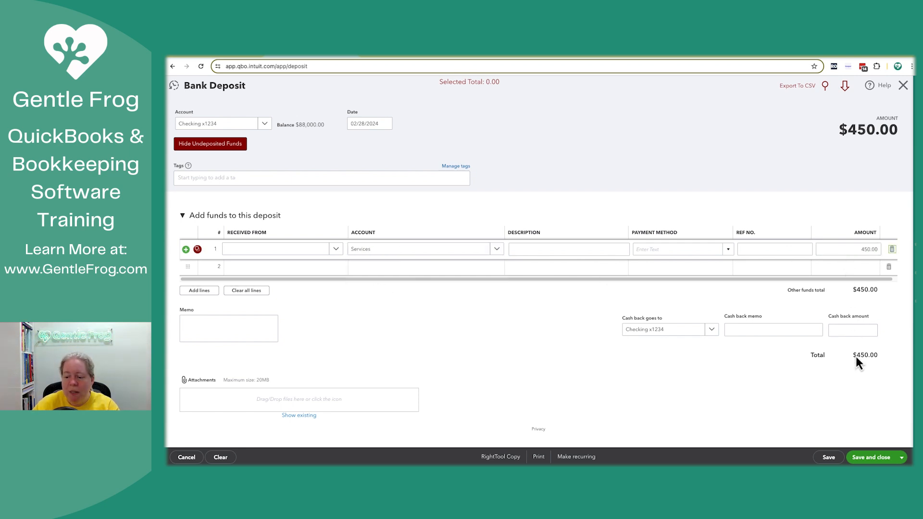
pyautogui.click(870, 459)
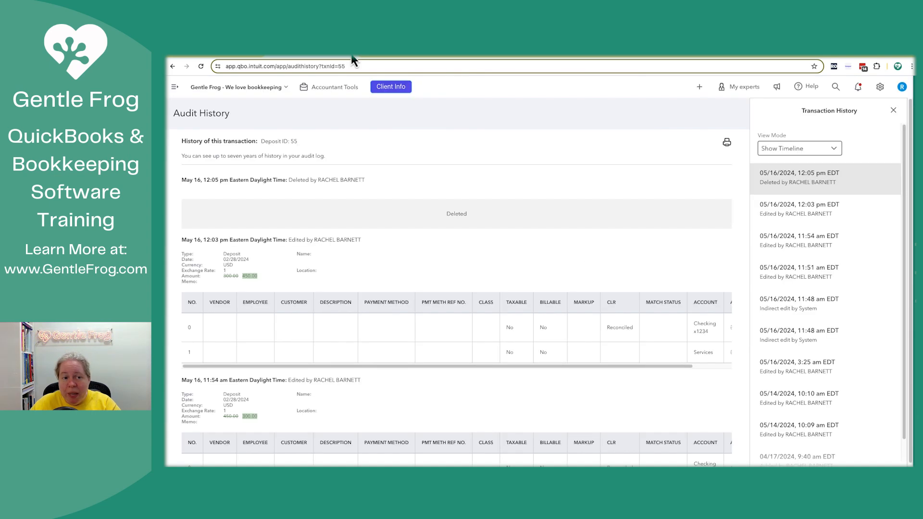
# - Return to the Reconciliation Discrepancy Report, close it, and check the re-created deposit in the Checking x1234 bank register
pyautogui.click(351, 56)
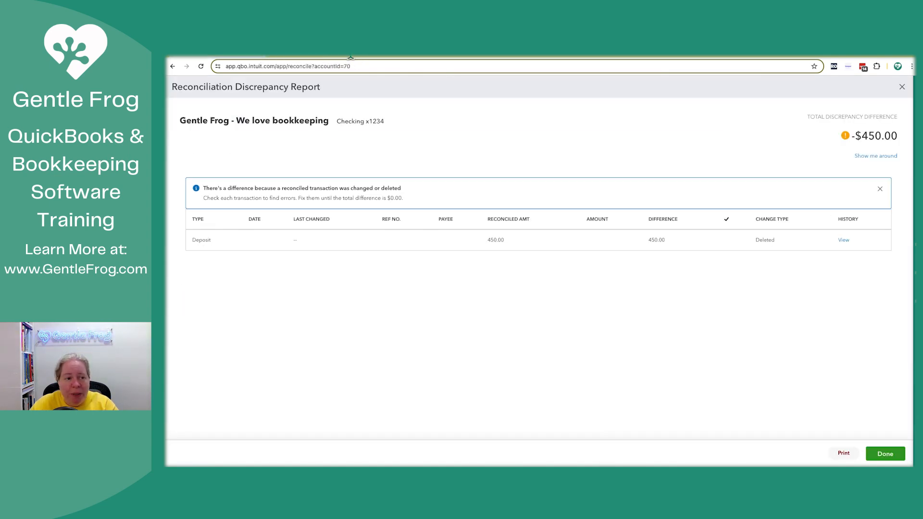
pyautogui.click(885, 454)
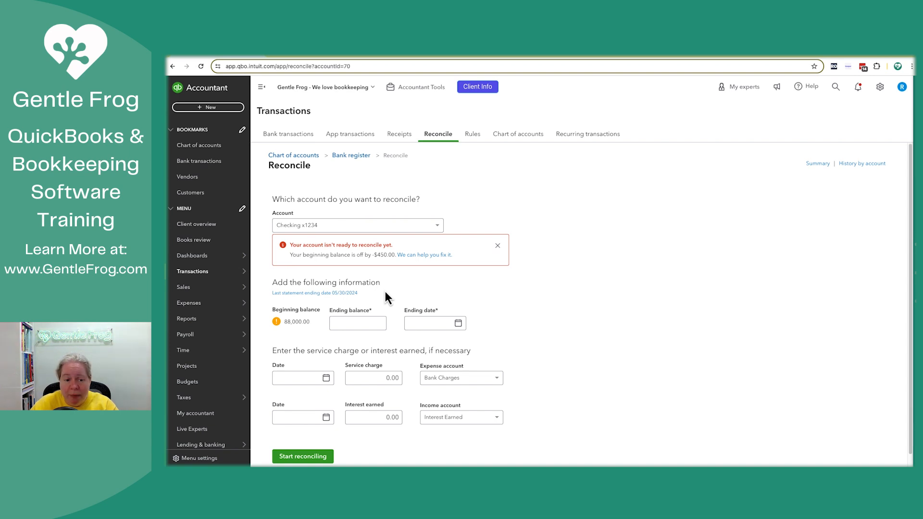
pyautogui.click(351, 155)
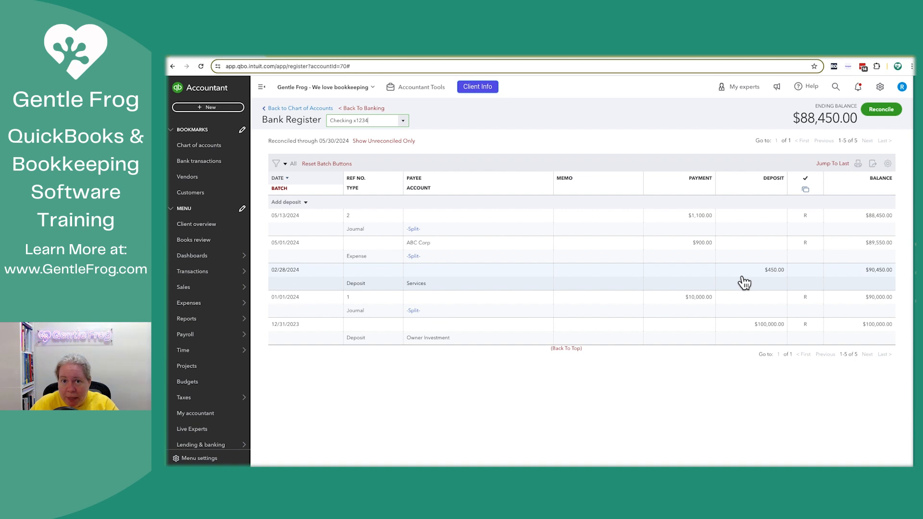
# - Go to reconciling Checking x1234, open the last statement's reconciliation report and copy its statement ending balance
pyautogui.click(882, 116)
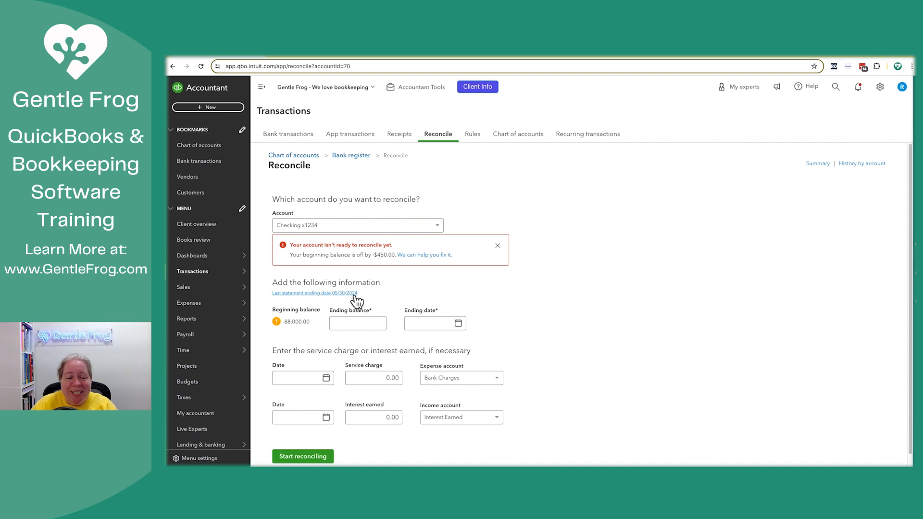
pyautogui.click(322, 294)
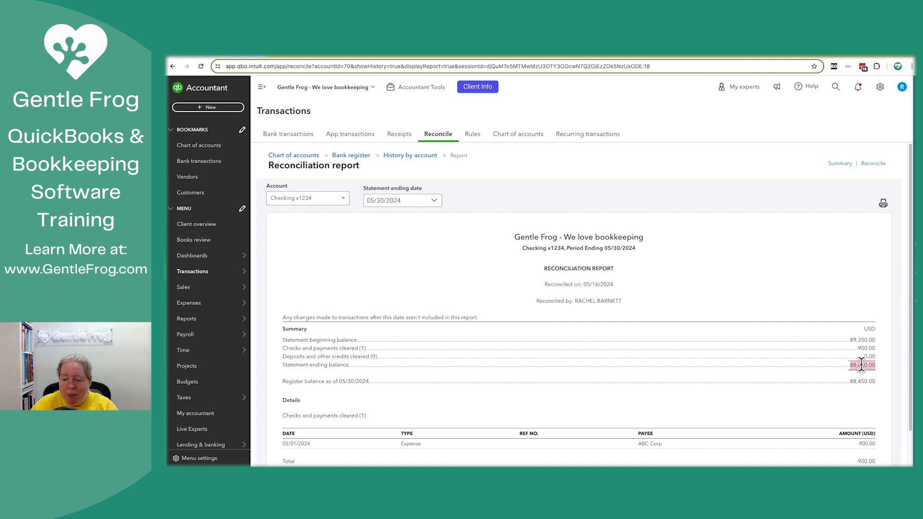
pyautogui.rightClick(862, 366)
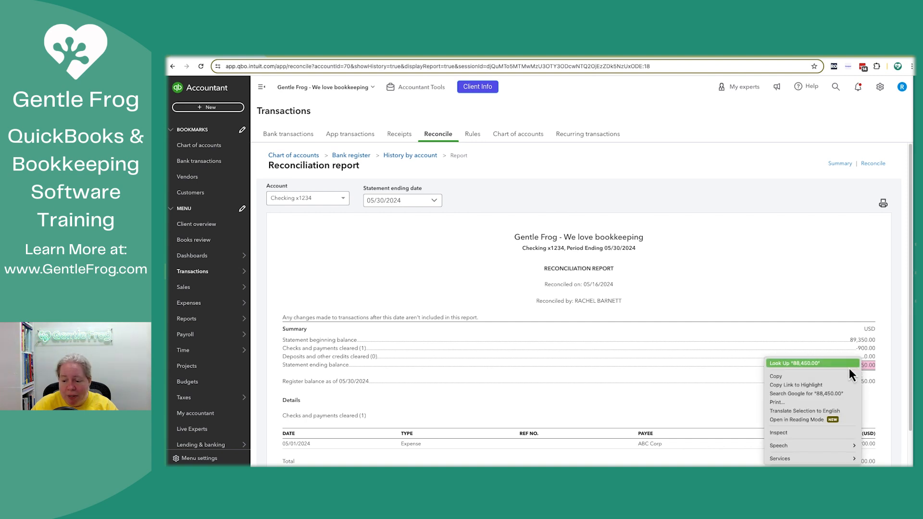
pyautogui.click(780, 380)
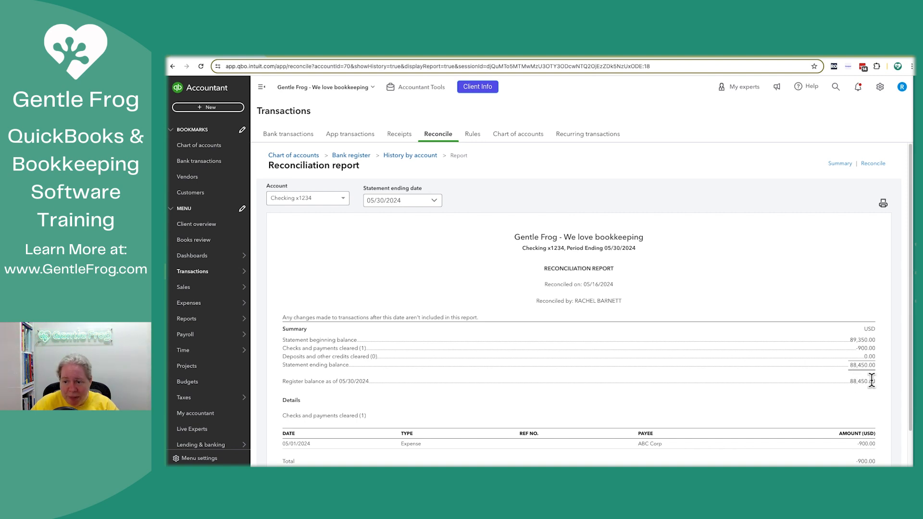
# - Return to the reconciliation setup and enter the copied ending balance of 88,450.00 with ending date 05/30/2024
pyautogui.click(875, 164)
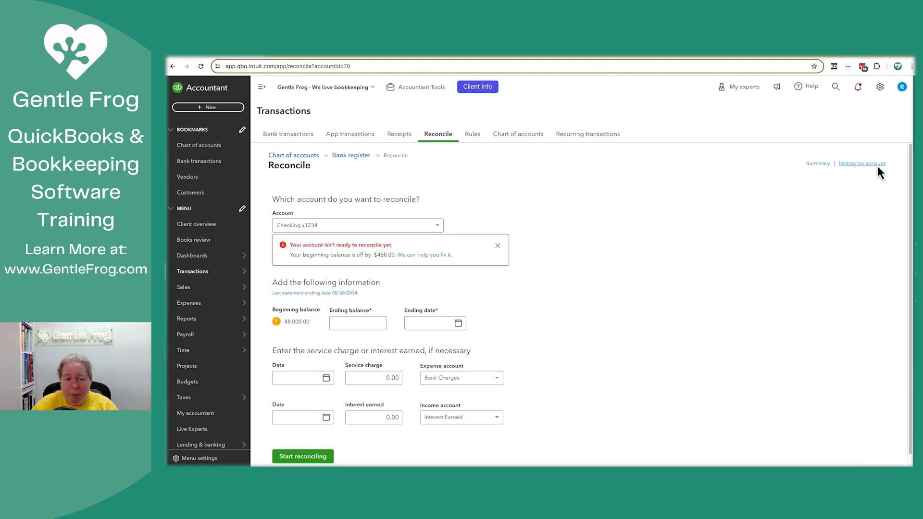
pyautogui.rightClick(354, 322)
pyautogui.click(370, 378)
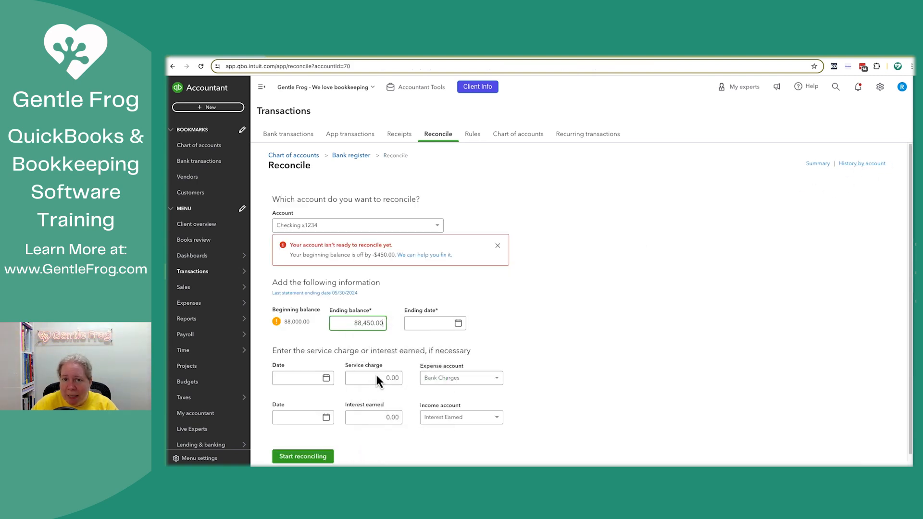
pyautogui.click(418, 326)
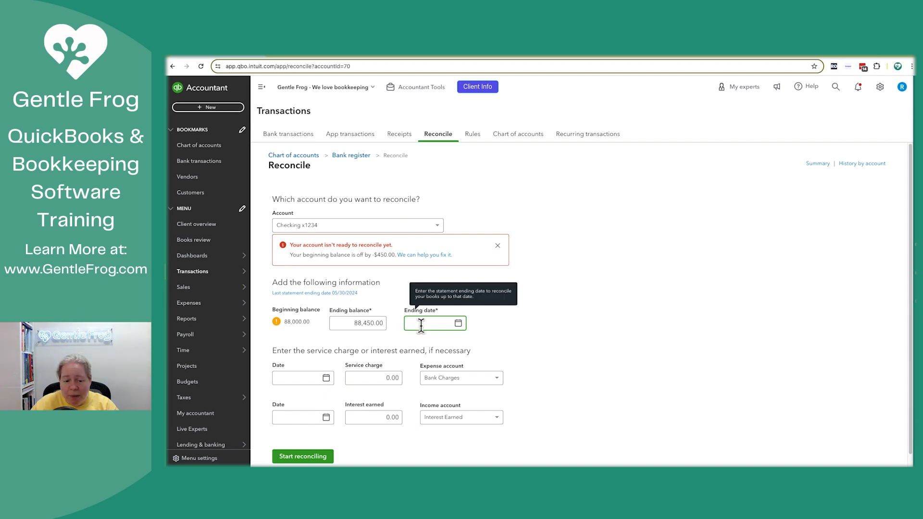
pyautogui.write('05/31/2024')
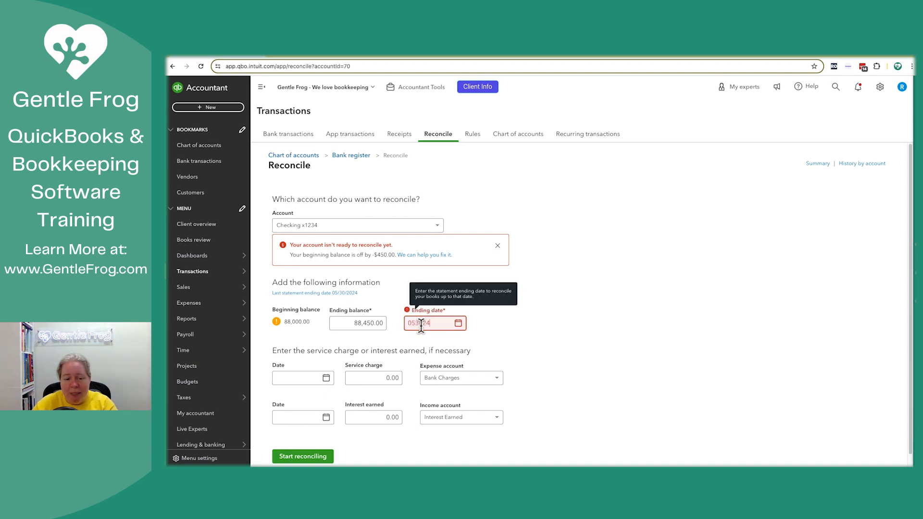
pyautogui.press('Tab')
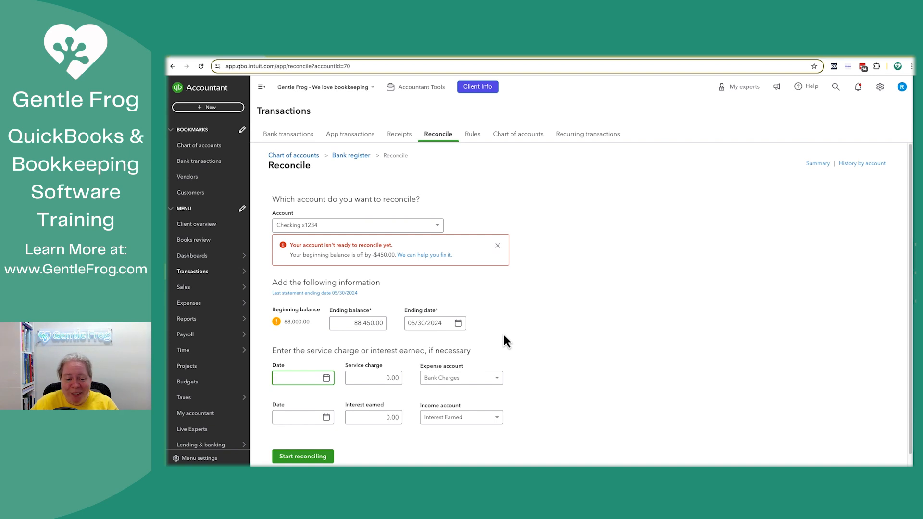
# - Start the reconciliation, mark the 02/28/2024 Services deposit of 450.00 as cleared, and finish reconciling the account
pyautogui.click(315, 459)
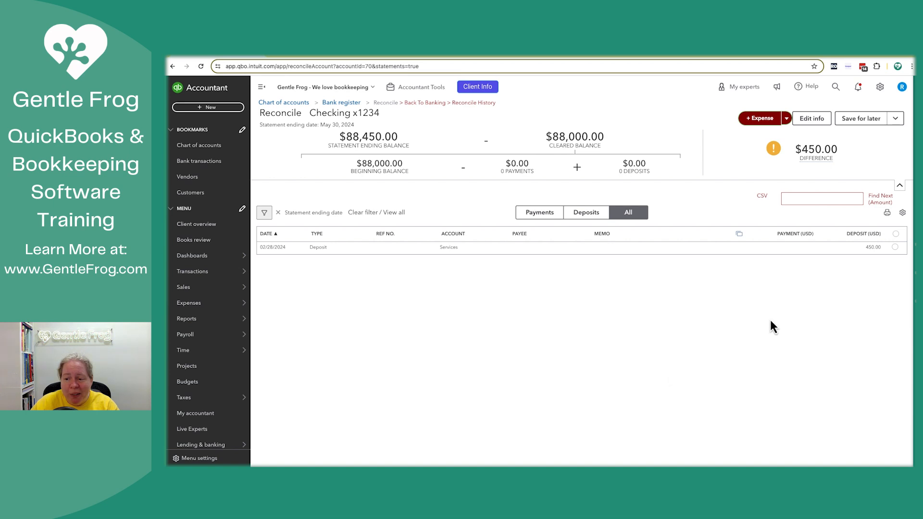
pyautogui.click(895, 247)
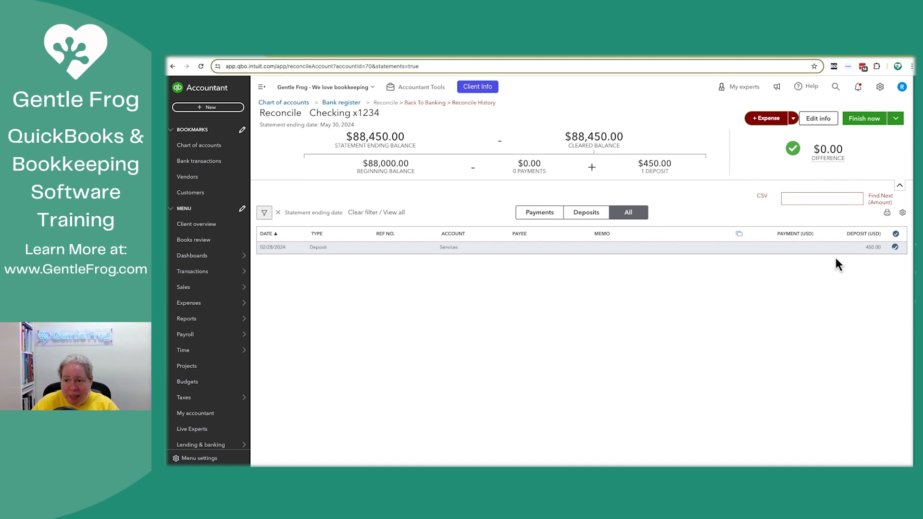
pyautogui.click(865, 120)
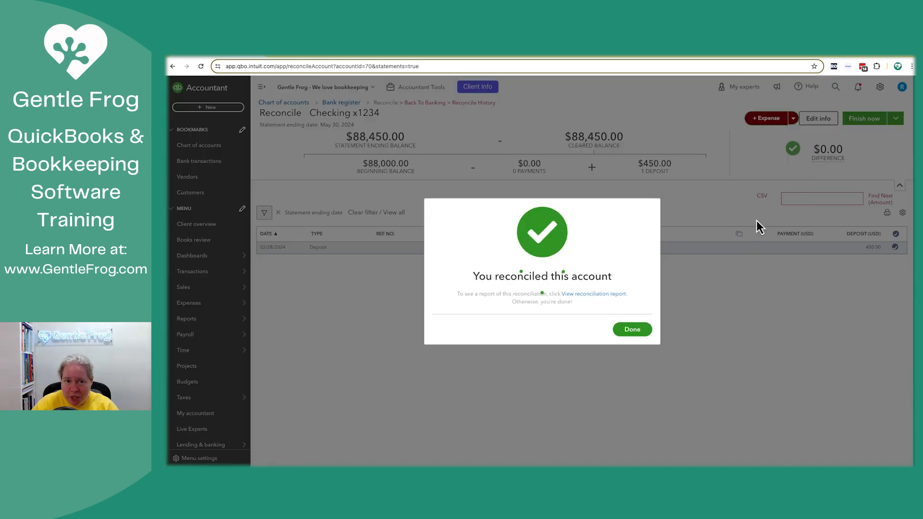
pyautogui.click(633, 331)
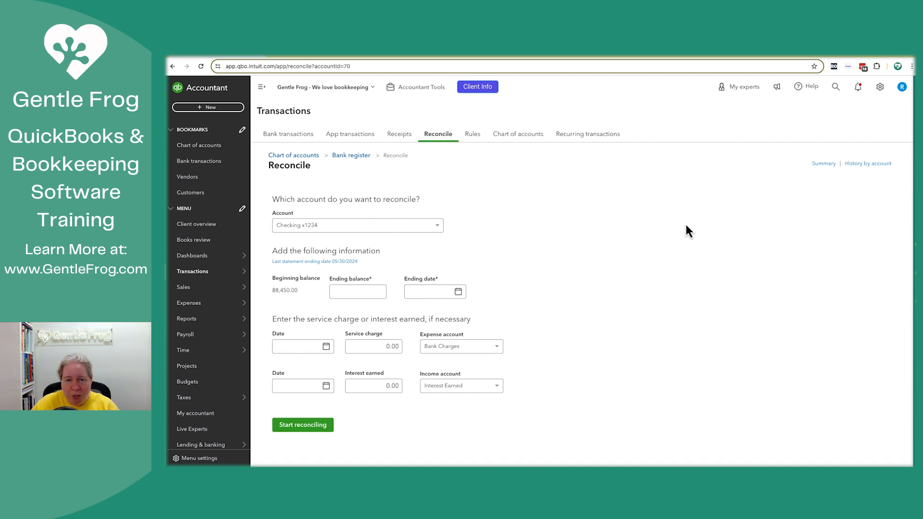
# - Look in the account's reconciliation history for the undo option of the latest 05/30/2024 reconciliation, and find where the Business view is switched on
pyautogui.click(869, 164)
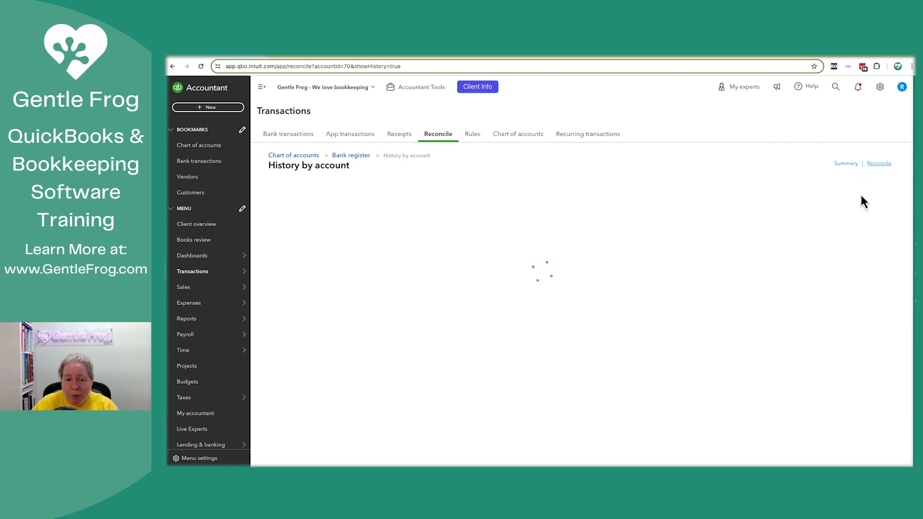
pyautogui.click(849, 272)
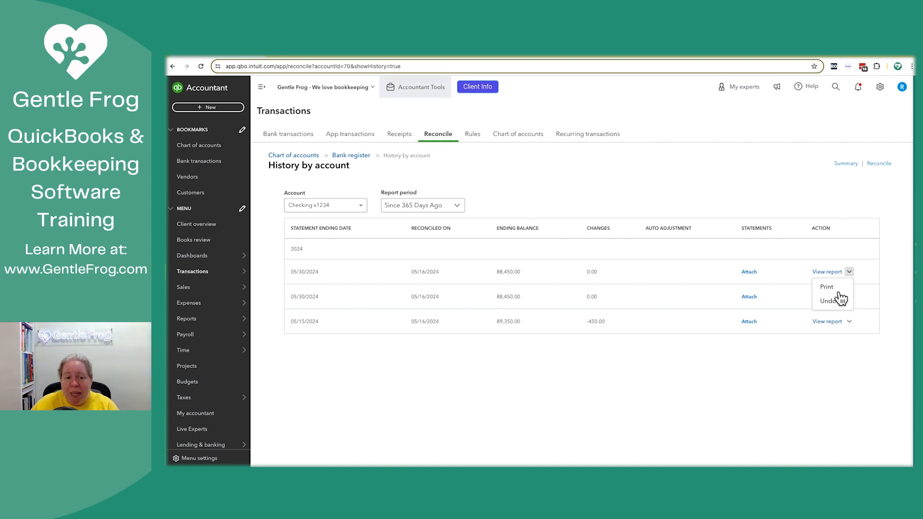
pyautogui.click(878, 91)
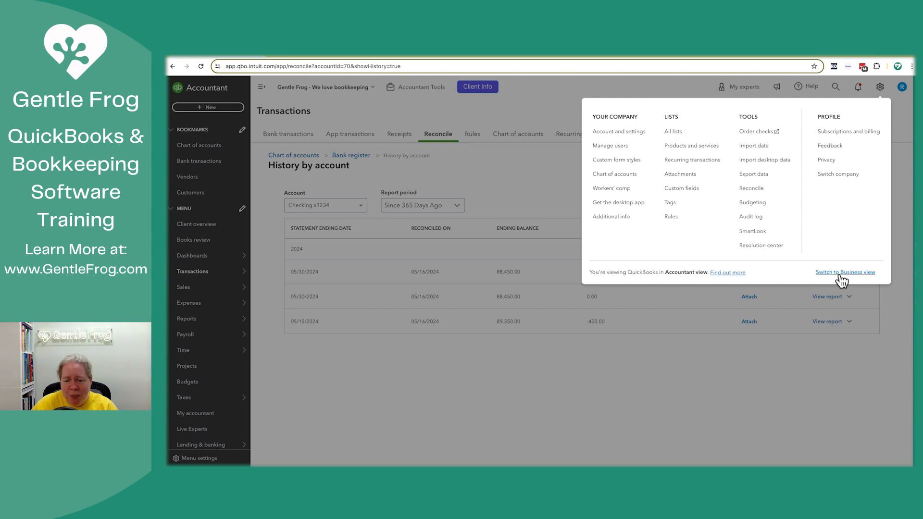
pyautogui.click(549, 200)
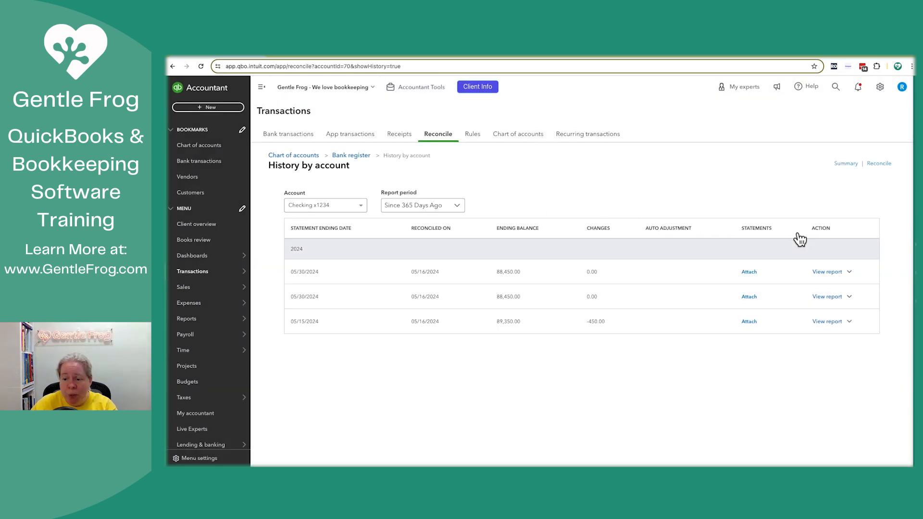
pyautogui.click(848, 272)
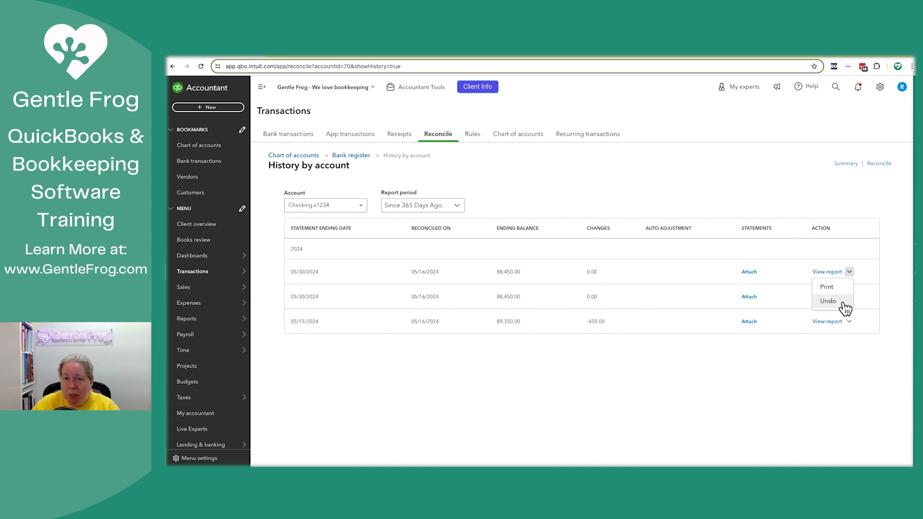
pyautogui.click(676, 358)
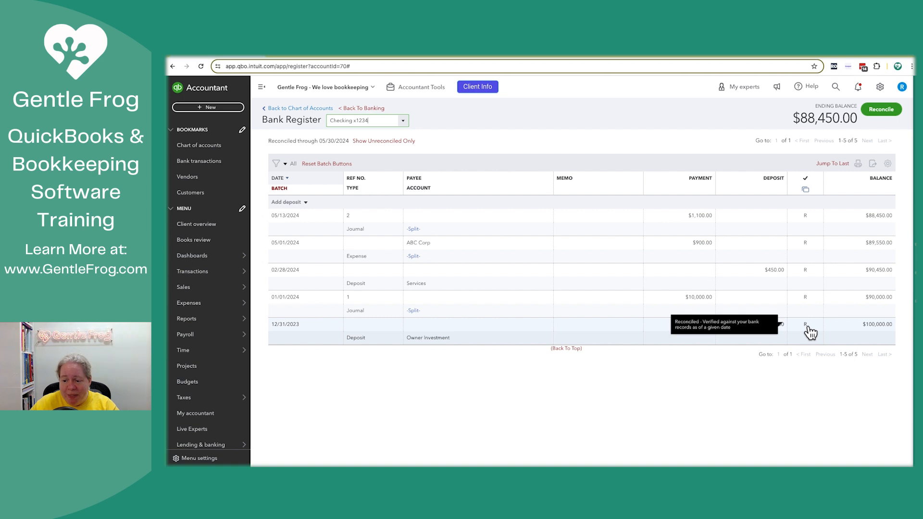
# - In the bank register, switch the 12/31/2023 Owner Investment deposit's status to cleared (C) and back to reconciled (R)
pyautogui.click(811, 332)
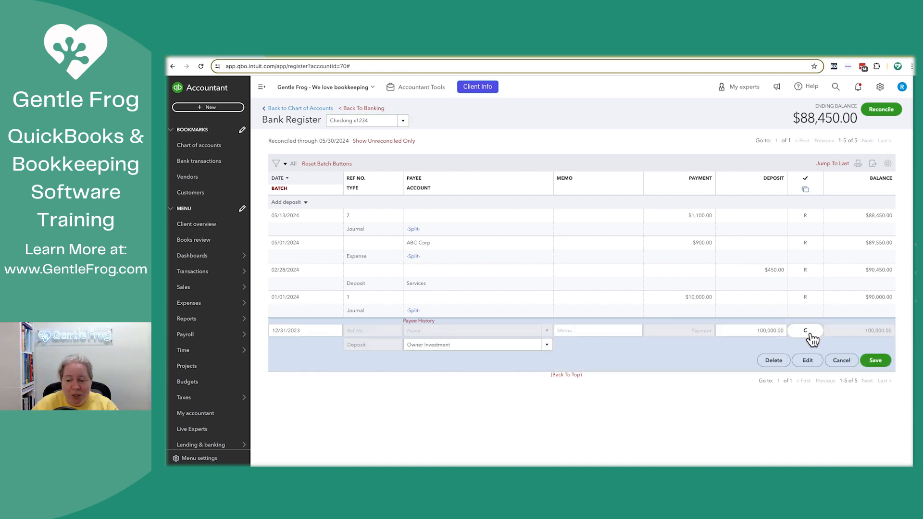
pyautogui.click(811, 333)
pyautogui.click(874, 362)
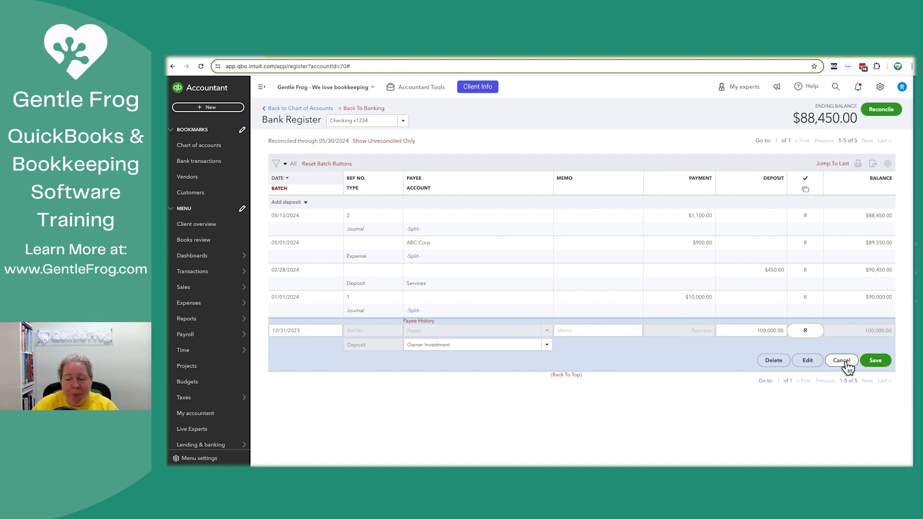